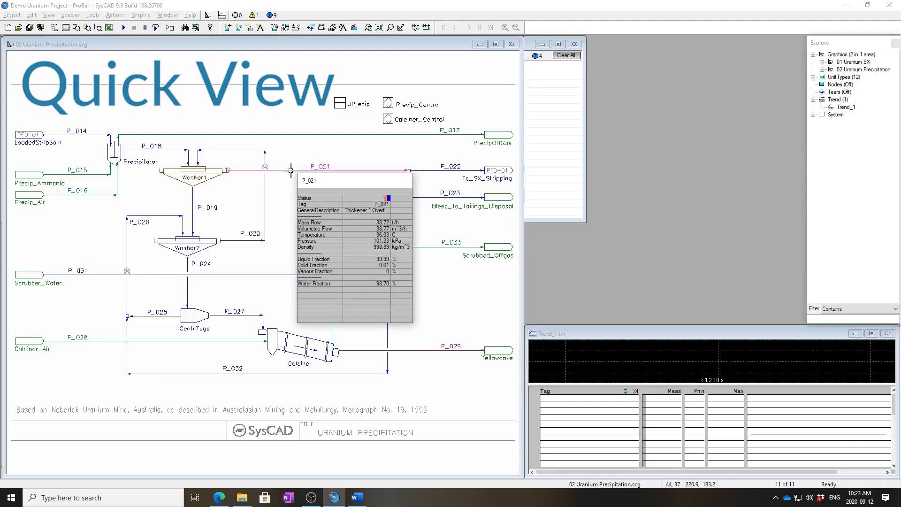
- View the quick results of pipe P_021 on the precipitation flowsheet and bring the Trend_1 window into focus
click(291, 170)
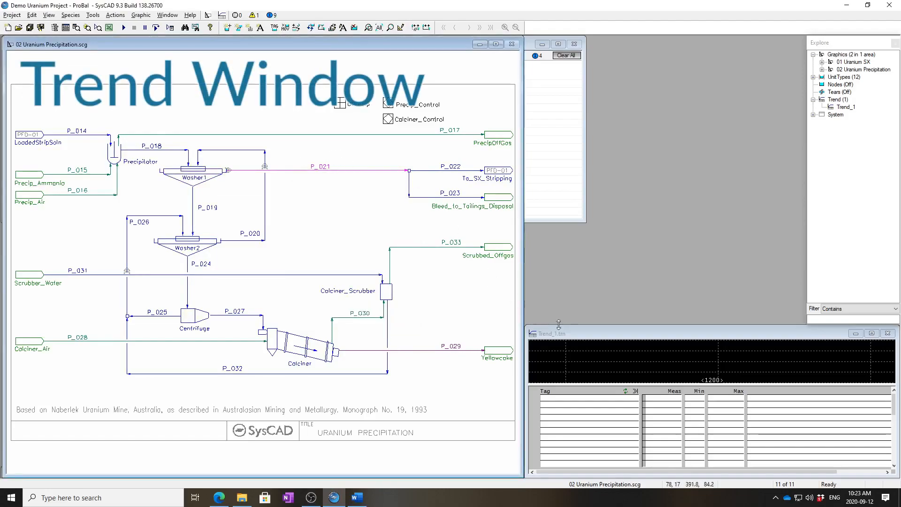
click(618, 335)
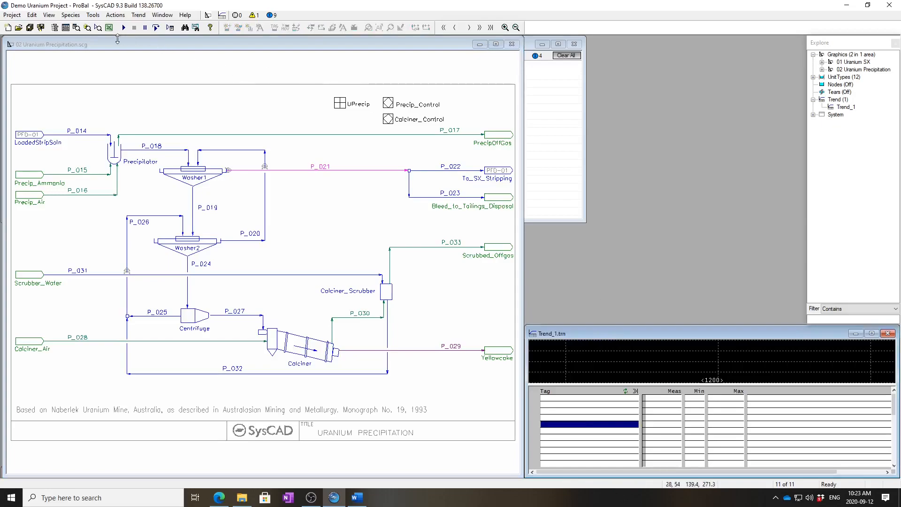
- Look through the Excel export reports, including 04DetailedReport.xlsx, and close the report dialog
click(109, 27)
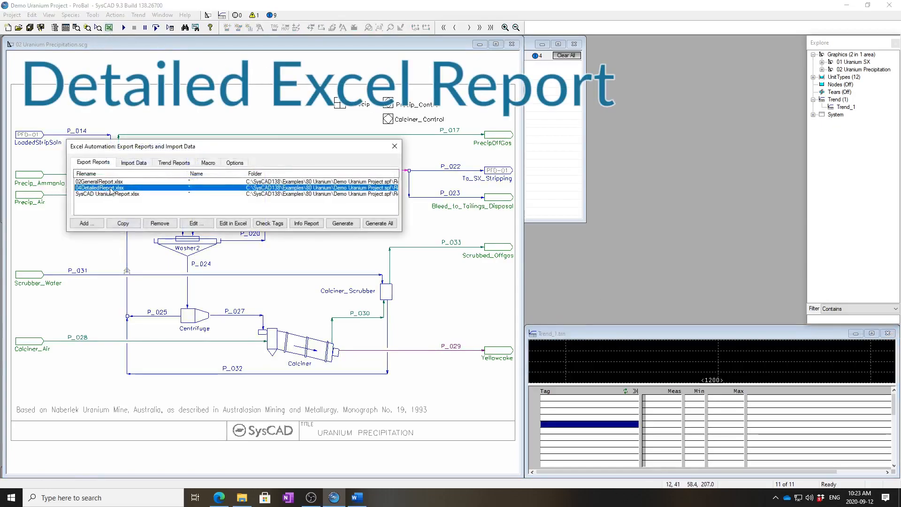
click(395, 146)
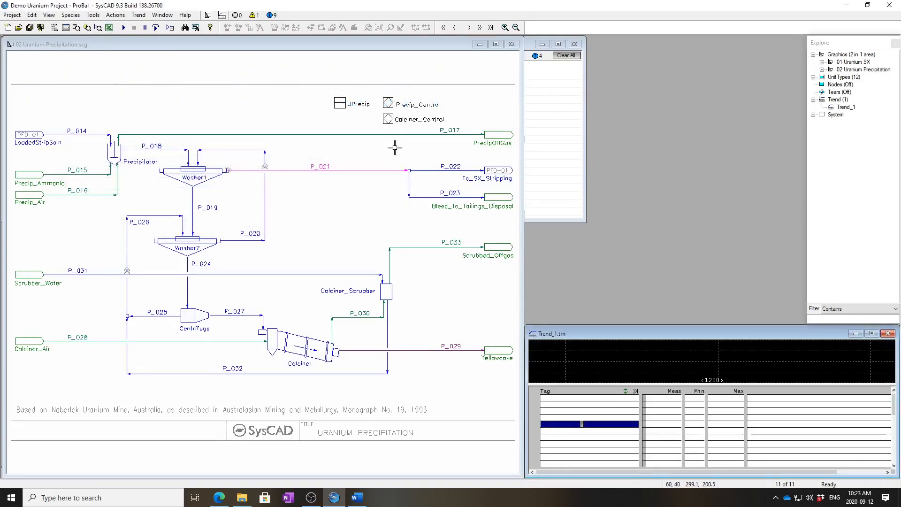
- Activate the precipitation flowsheet and display the temporary quick view of pipe P_021
click(317, 206)
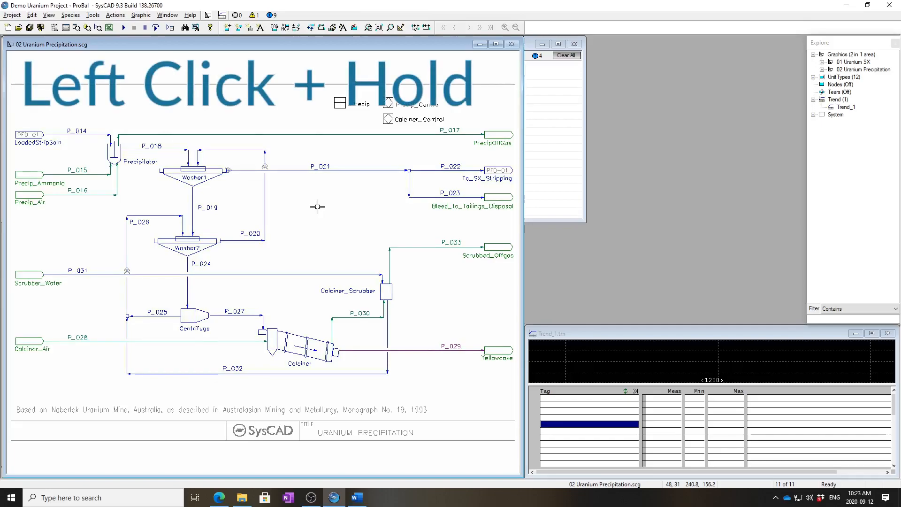
click(294, 170)
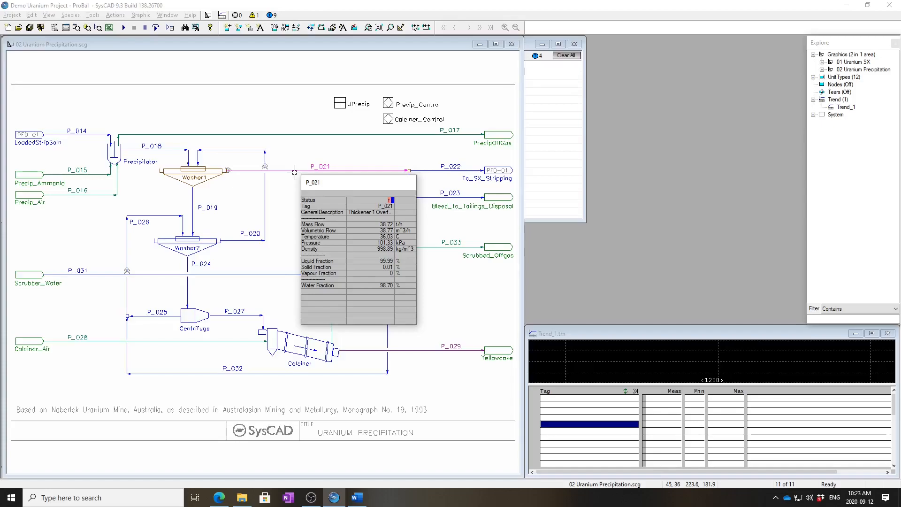
drag(294, 172, 295, 177)
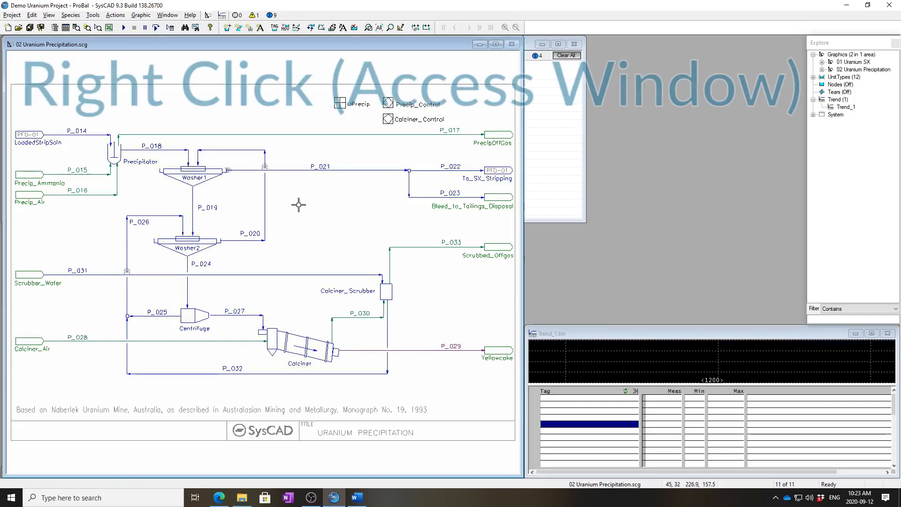
- Open the access data of pipe P_021 and send the uranium mass fraction in solids to the Quick View list
right_click(297, 170)
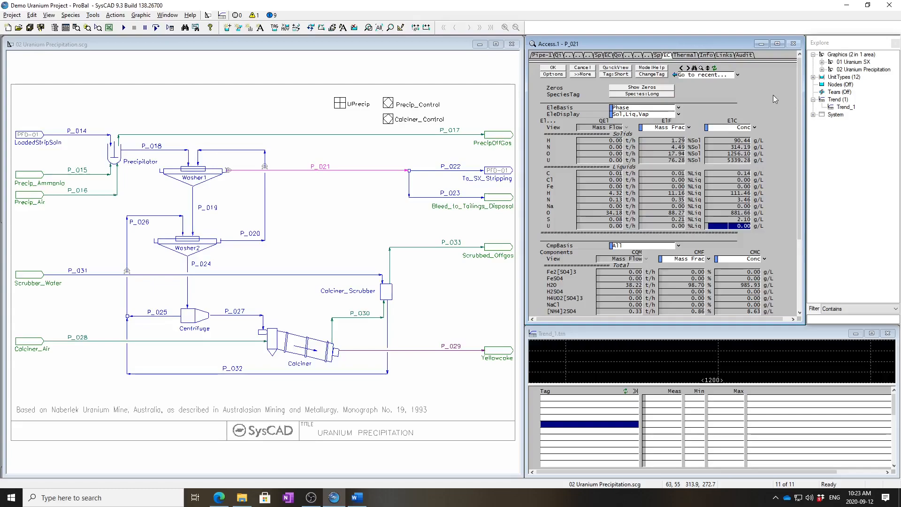
click(667, 161)
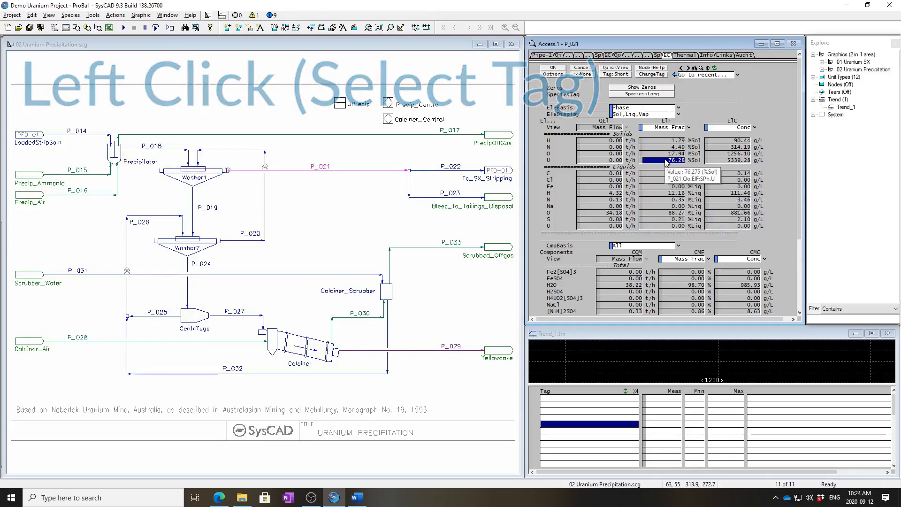
right_click(666, 161)
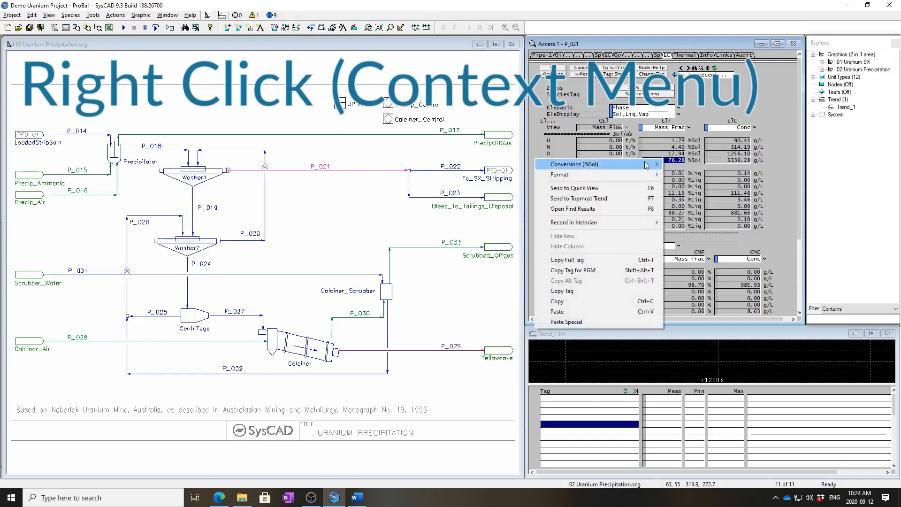
click(582, 189)
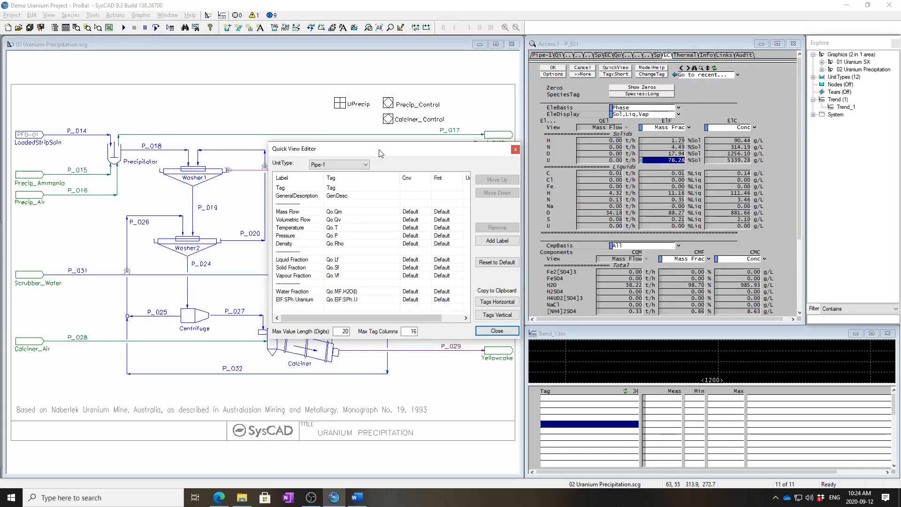
- Send the liquid-phase uranium concentration of pipe P_021 to the Quick View list and return to the Quick View Editor
right_click(733, 227)
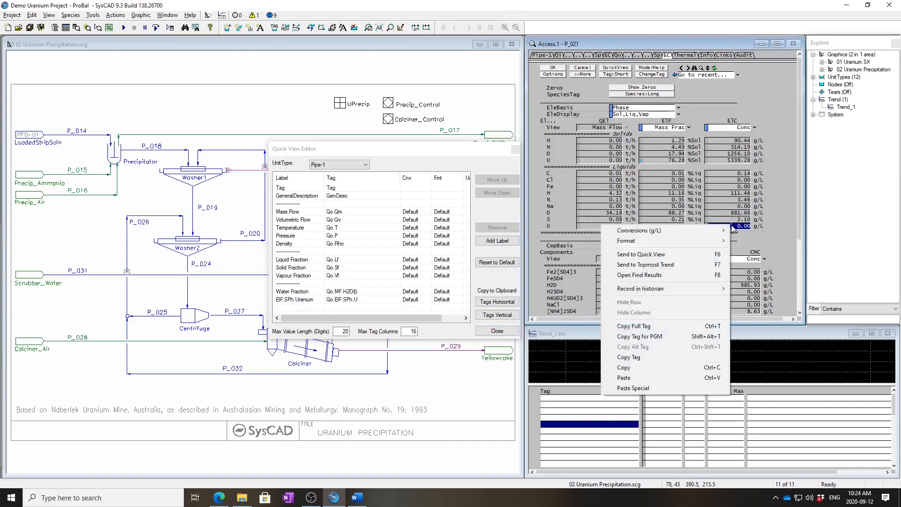
click(665, 257)
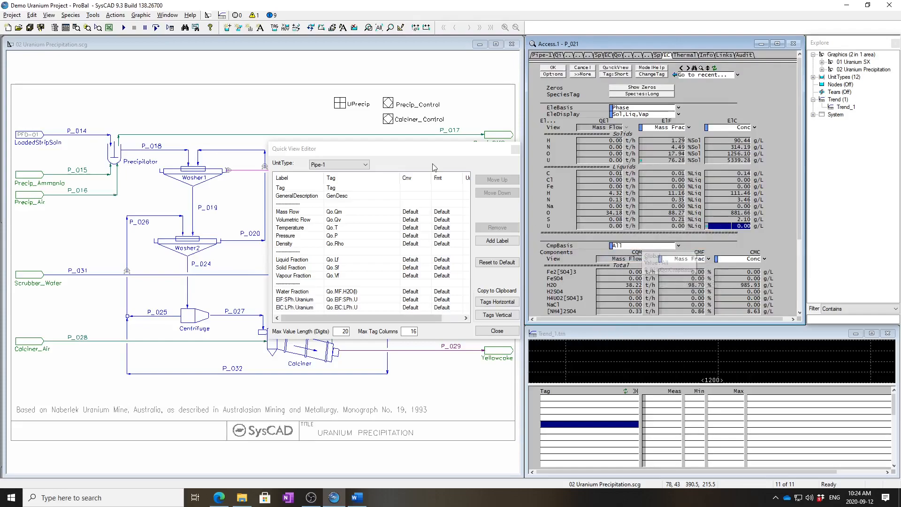
click(415, 153)
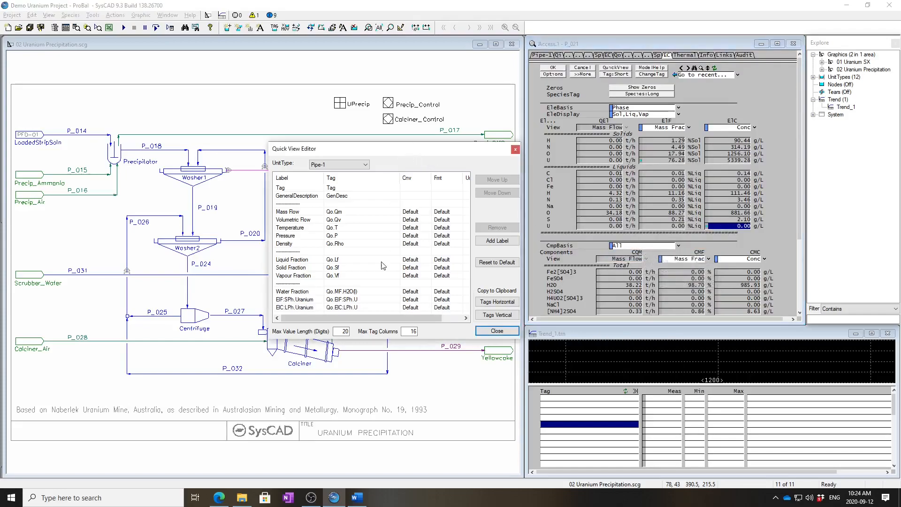
- Rename the label of the Qo.ElF.SPh.U quick view entry to "Uranium in Solids"
click(297, 302)
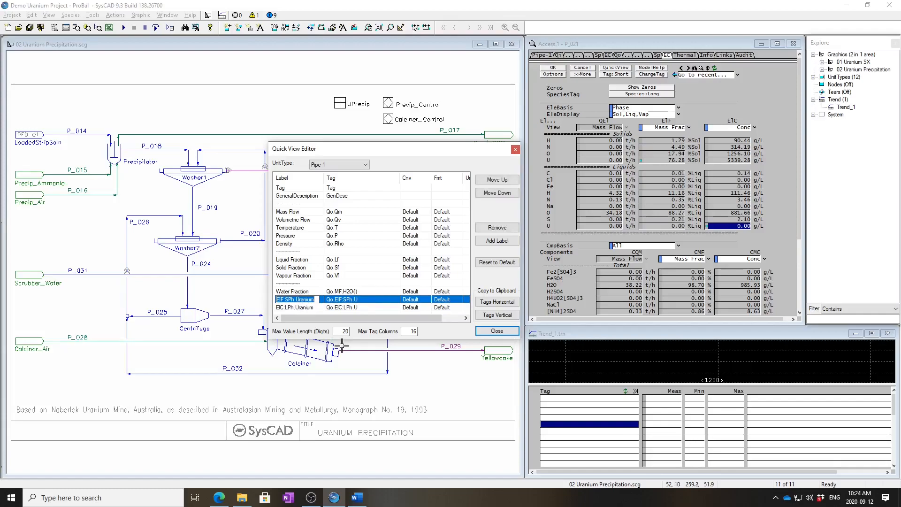
text(Uraniu)
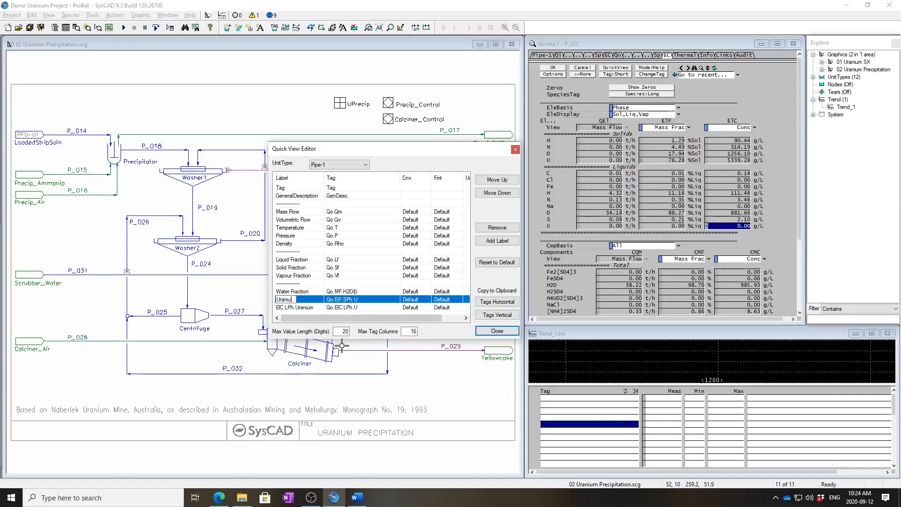
text(m in Solids)
key(Return)
- Rename the label of the Qo.ElC.LPh.U entry to "Uranium in Liquids" and close the Quick View Editor
click(301, 309)
click(302, 308)
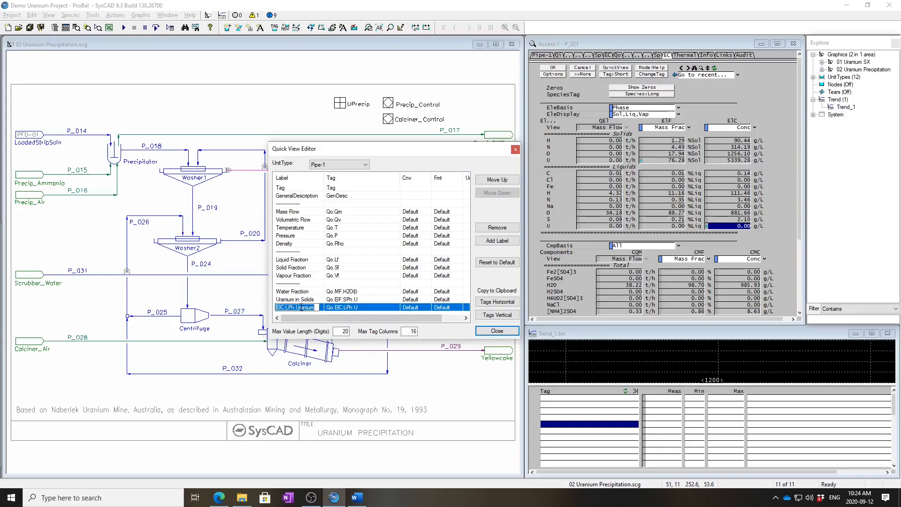
text(ur)
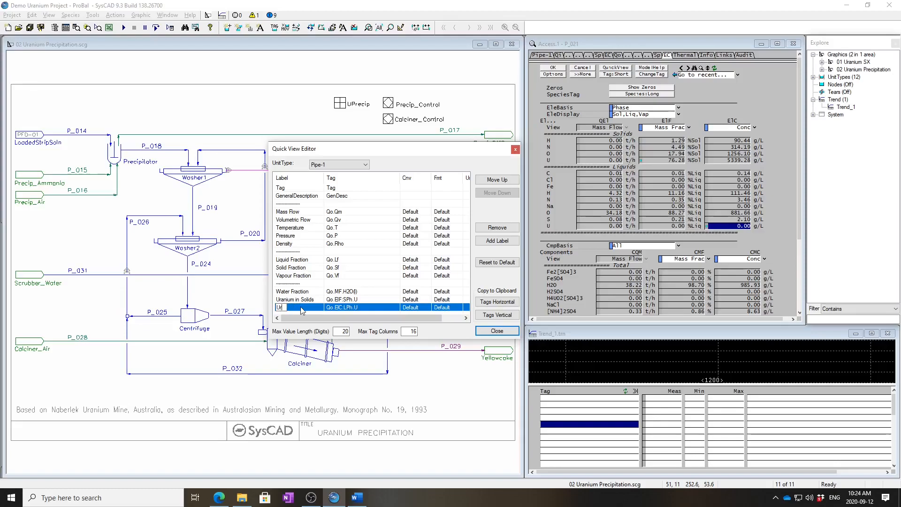
text(anium in Liquids)
key(Return)
click(506, 332)
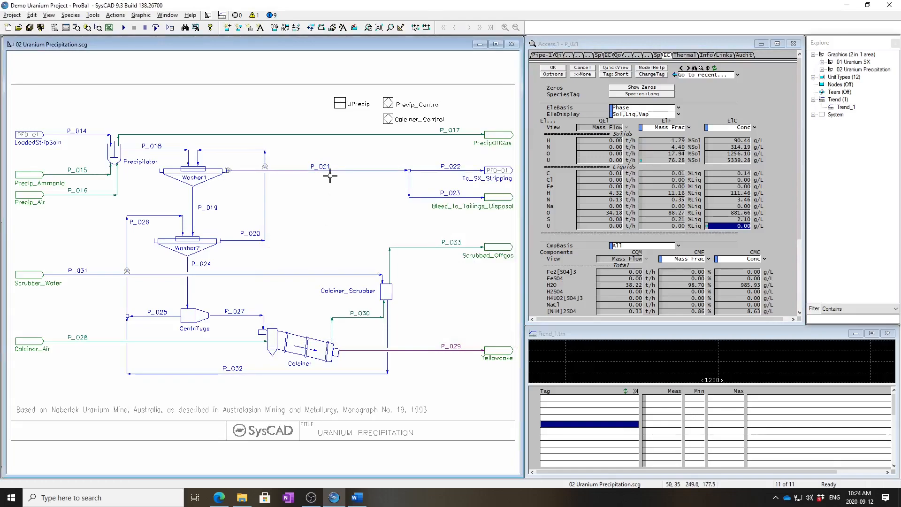
- Keep separate quick views open for pipes P_021, P_031, P_026 and P_019 to compare their stream data
mouse_move(331, 171)
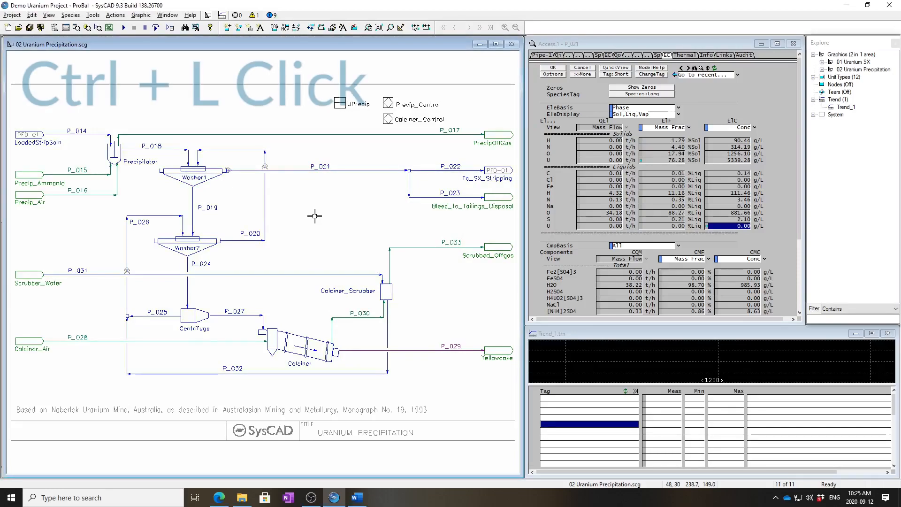
ctrl+click(349, 171)
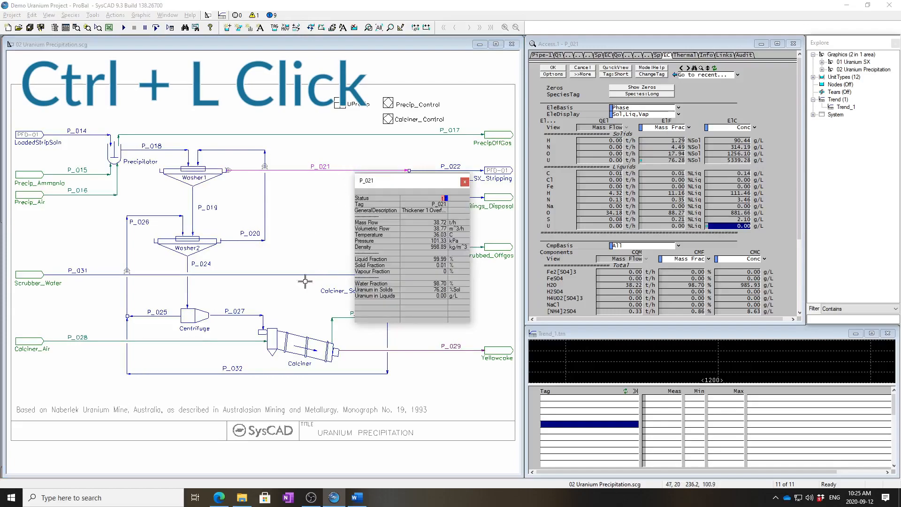
ctrl+click(278, 274)
ctrl+click(164, 219)
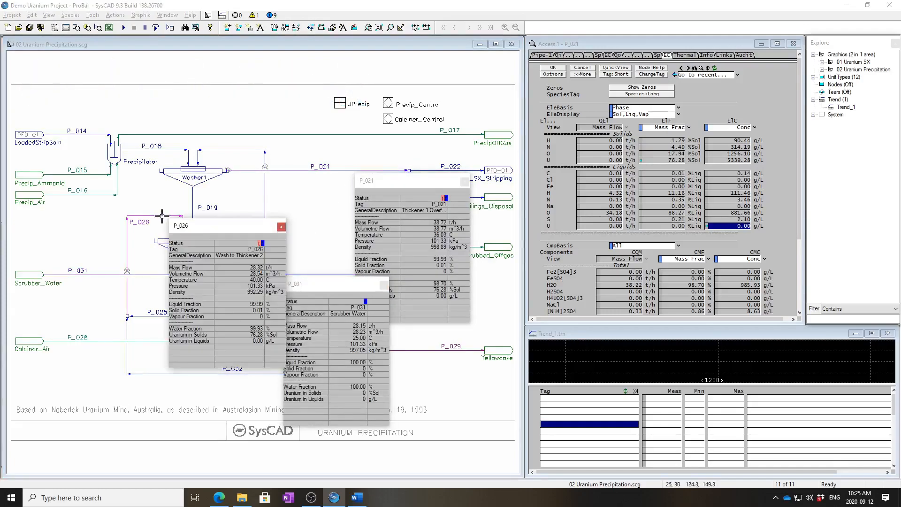
ctrl+click(193, 204)
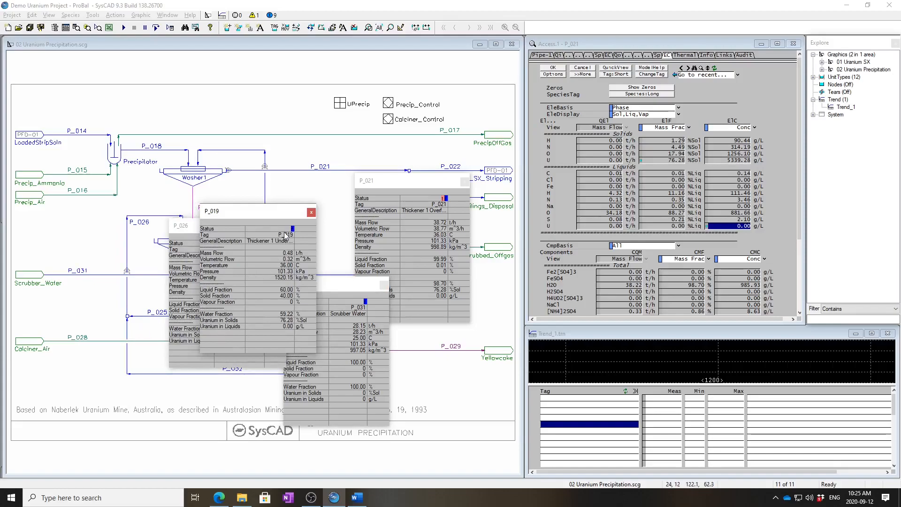
- Close the four separate pipe quick views on the precipitation flowsheet
click(311, 214)
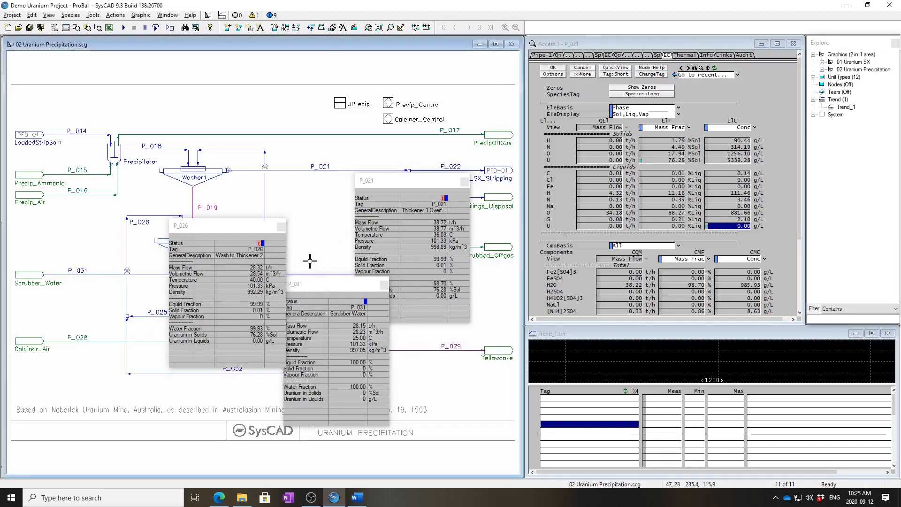
click(282, 226)
click(384, 285)
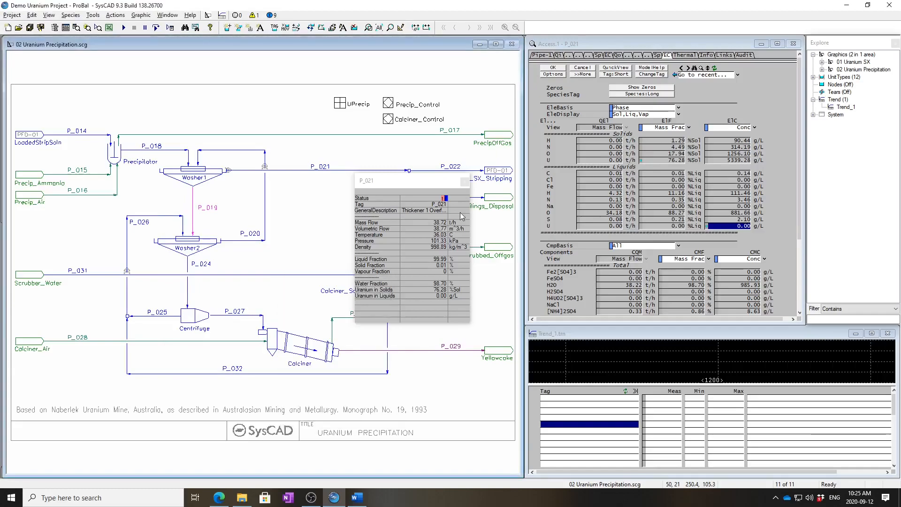
click(465, 181)
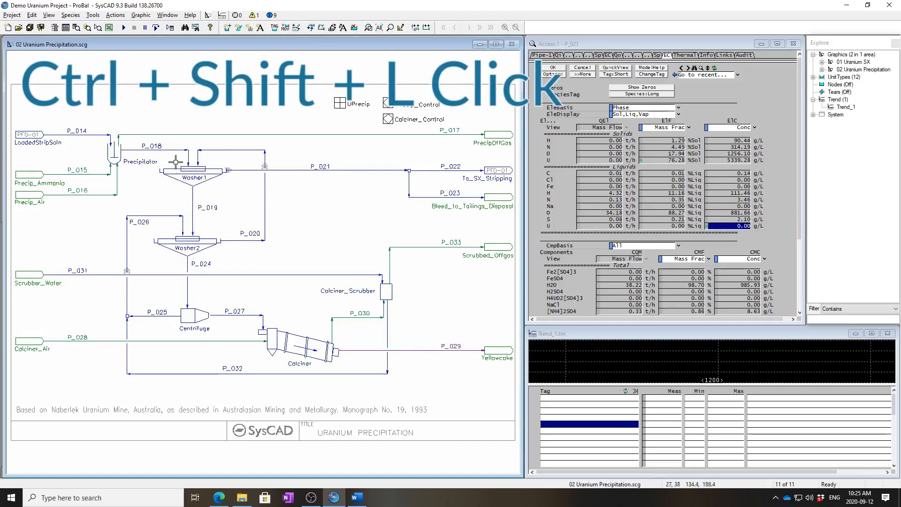
- Compare pipes P_018, P_020, P_021 and P_019 side by side in one combined quick view table, then close it
ctrl+shift+click(169, 149)
drag(223, 148, 427, 195)
ctrl+shift+click(240, 150)
ctrl+shift+click(243, 170)
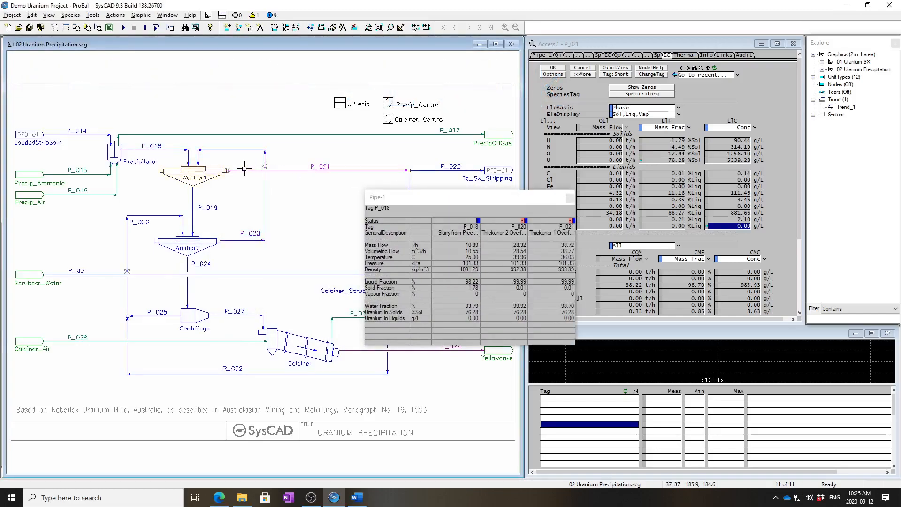
ctrl+shift+click(194, 207)
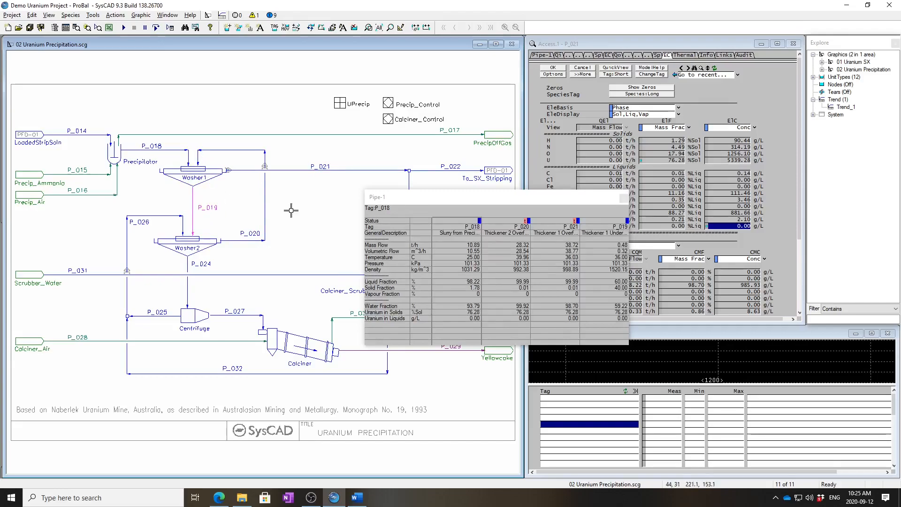
drag(491, 197, 341, 156)
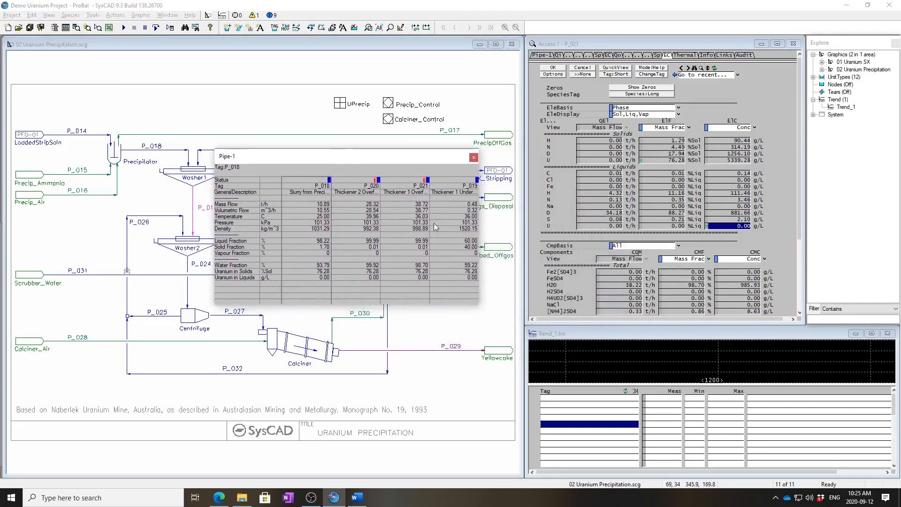
click(473, 158)
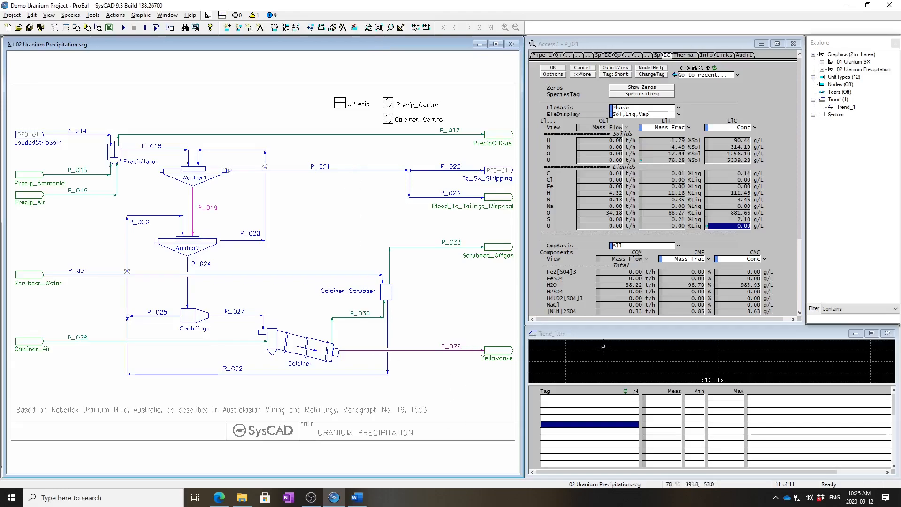
- Activate the Trend_1 window and select its first empty tag row
click(625, 336)
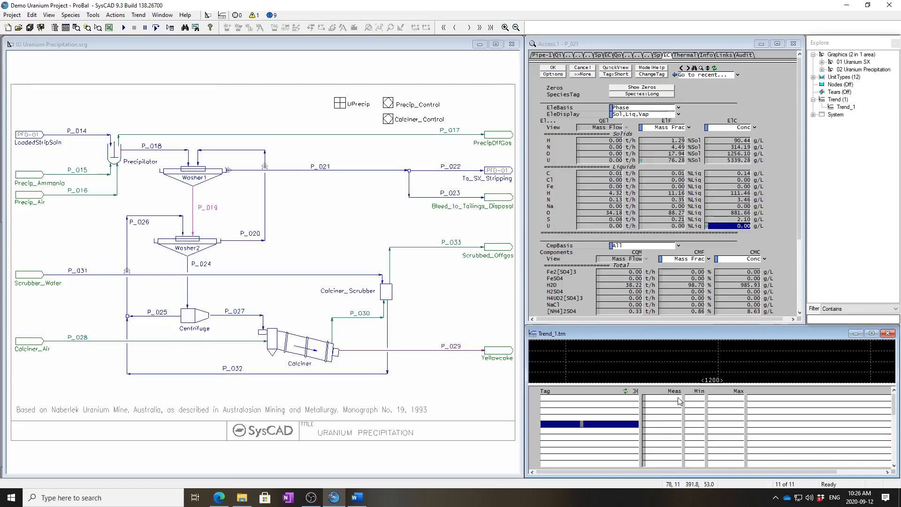
click(618, 400)
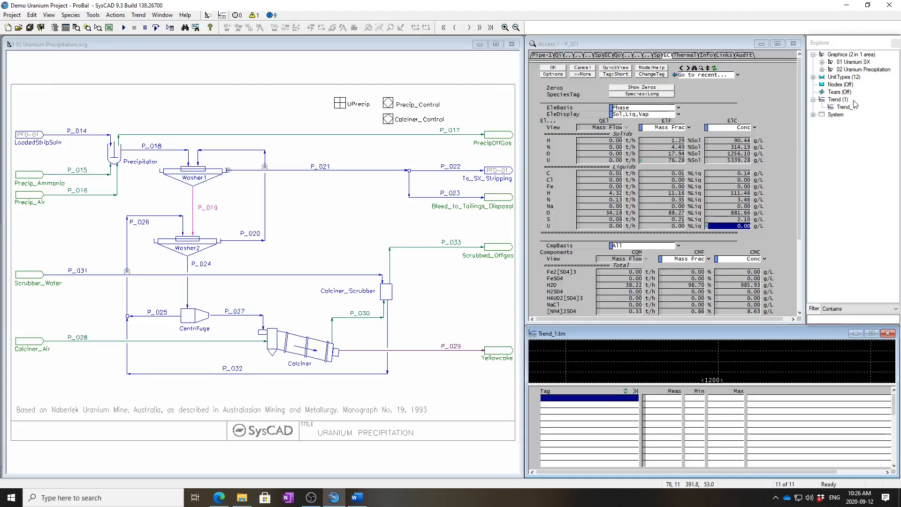
- Add the Pregnant_Liquor feeder's required volume flow from the 01 Uranium SX flowsheet to the Trend_1 window
click(859, 62)
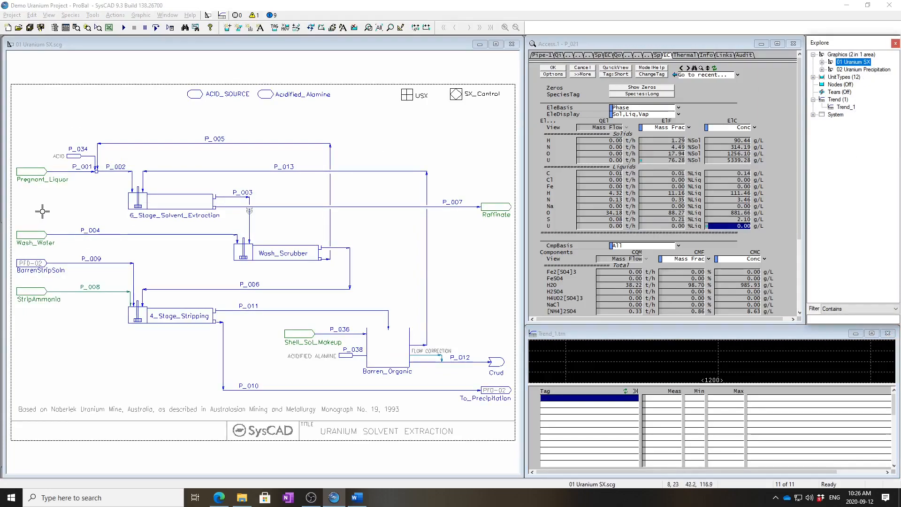
click(29, 174)
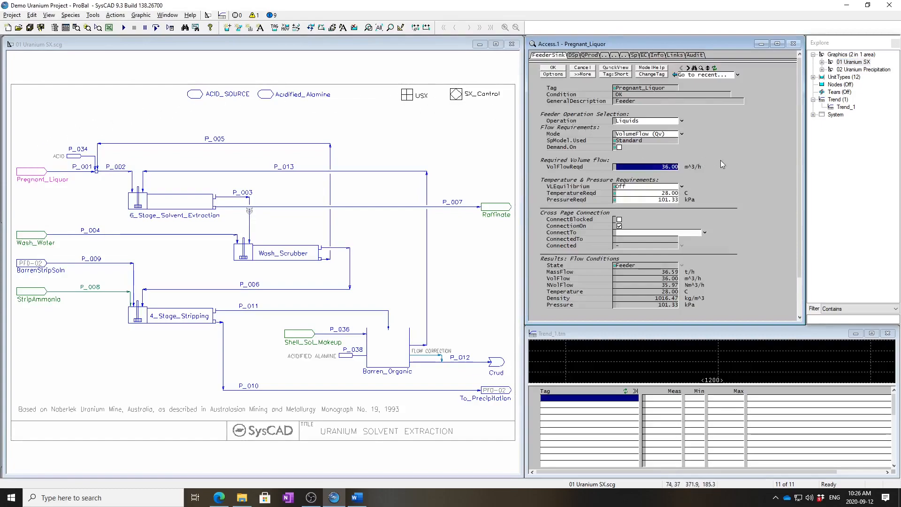
right_click(649, 169)
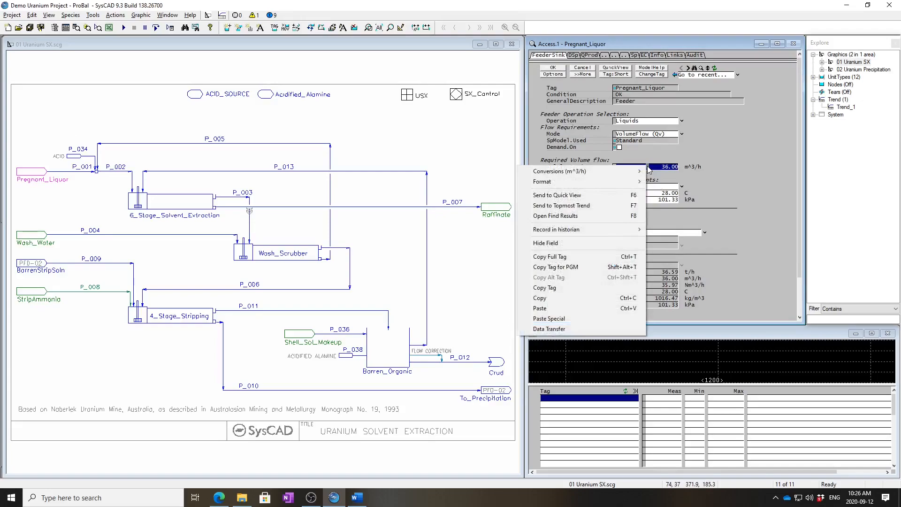
click(567, 206)
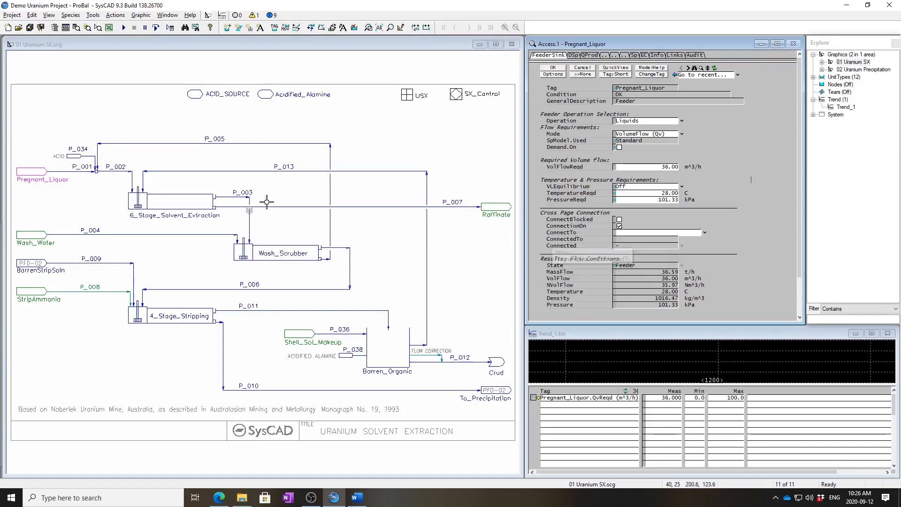
- Add the total mass flows of pipes P_034, P_007 and P_010 to the Trend_1 window
click(88, 156)
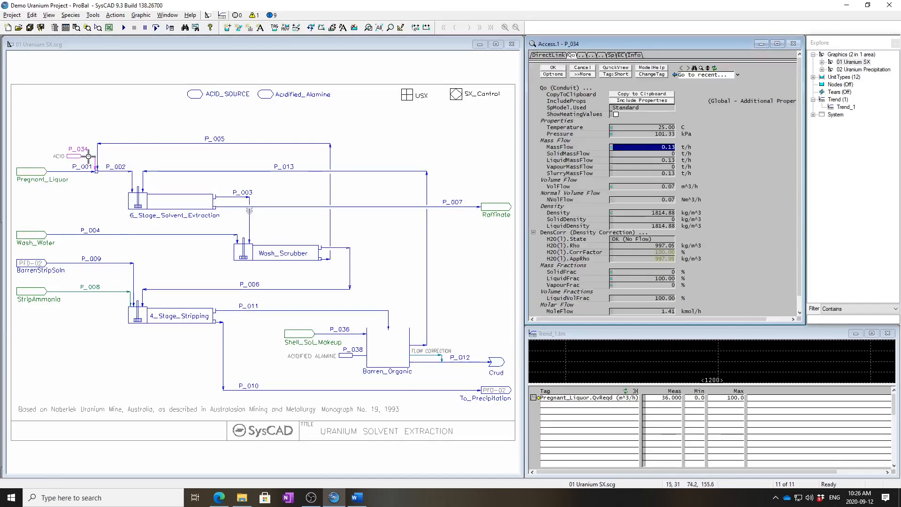
right_click(651, 149)
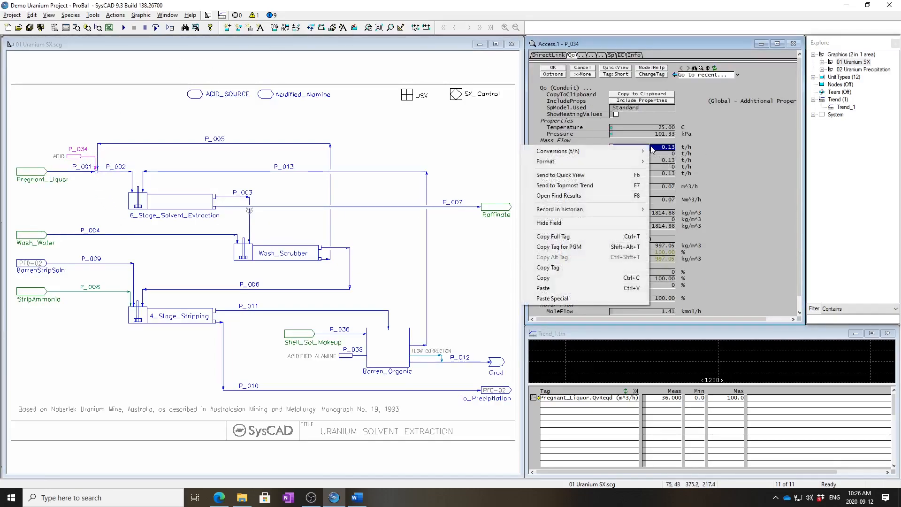
click(588, 186)
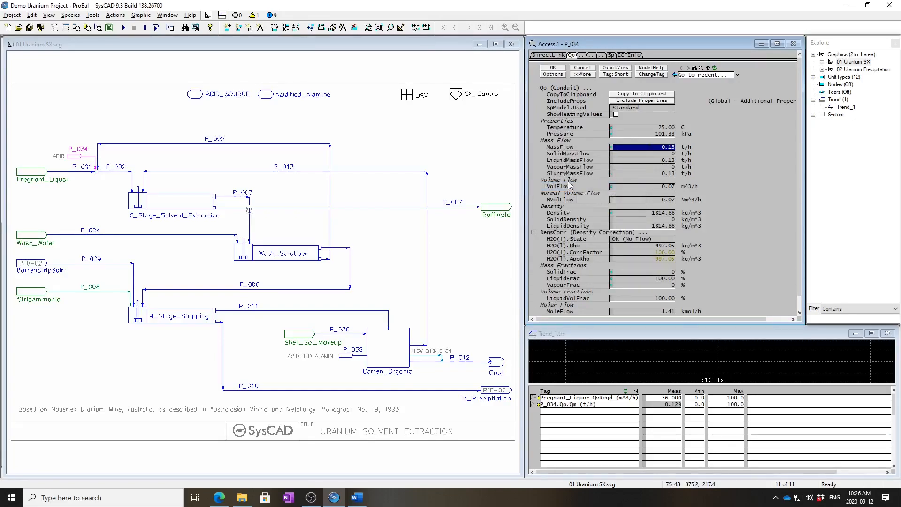
click(369, 208)
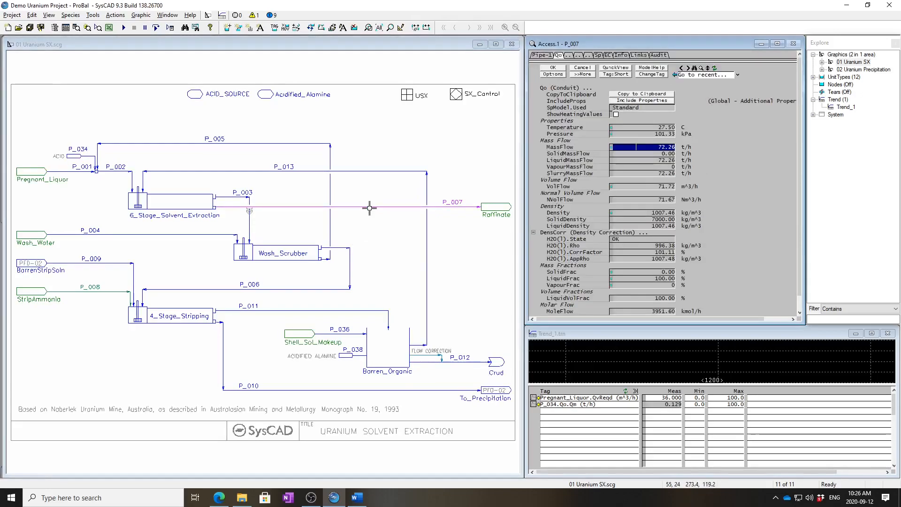
right_click(630, 148)
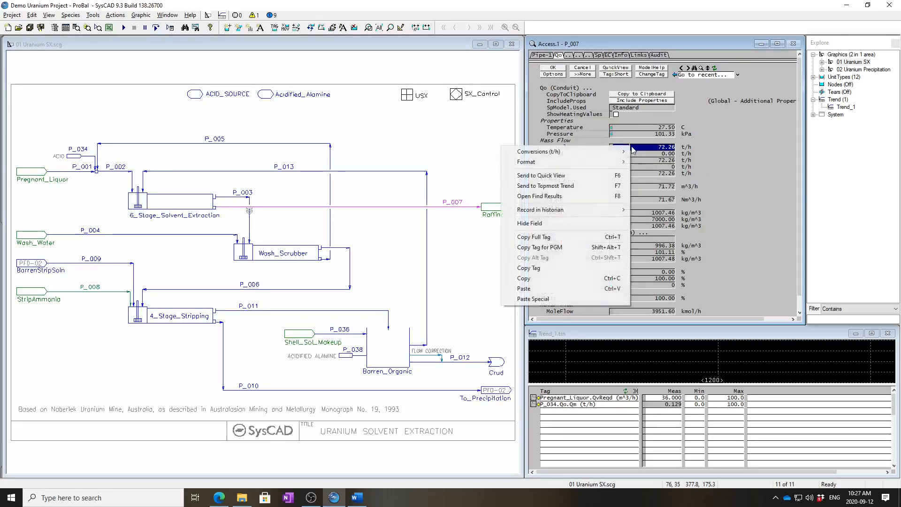
click(581, 185)
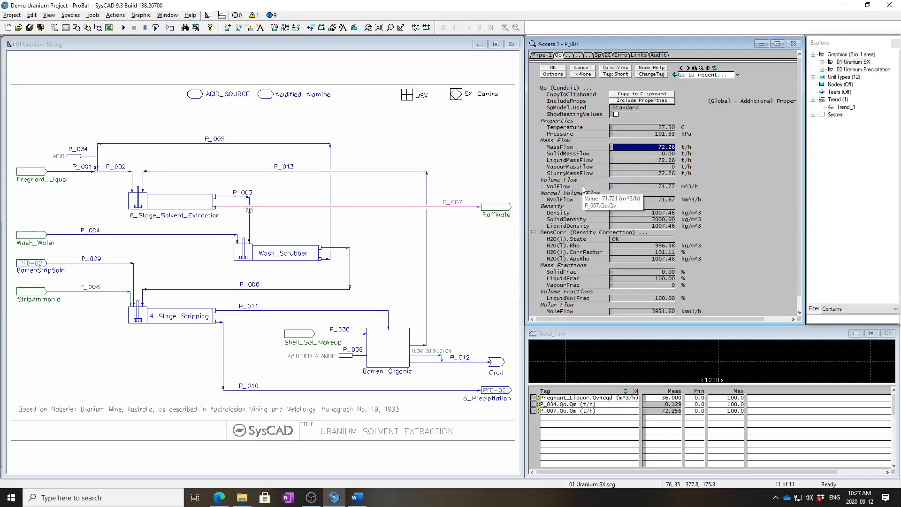
click(333, 390)
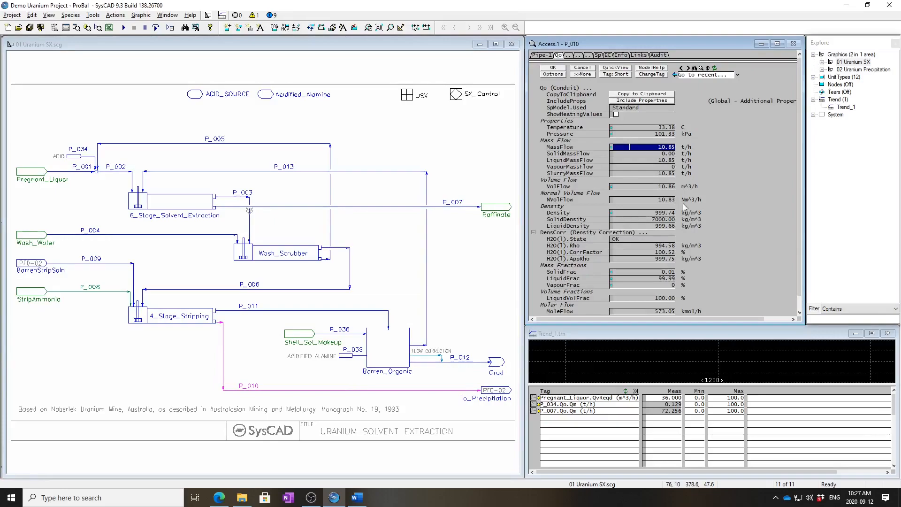
right_click(648, 148)
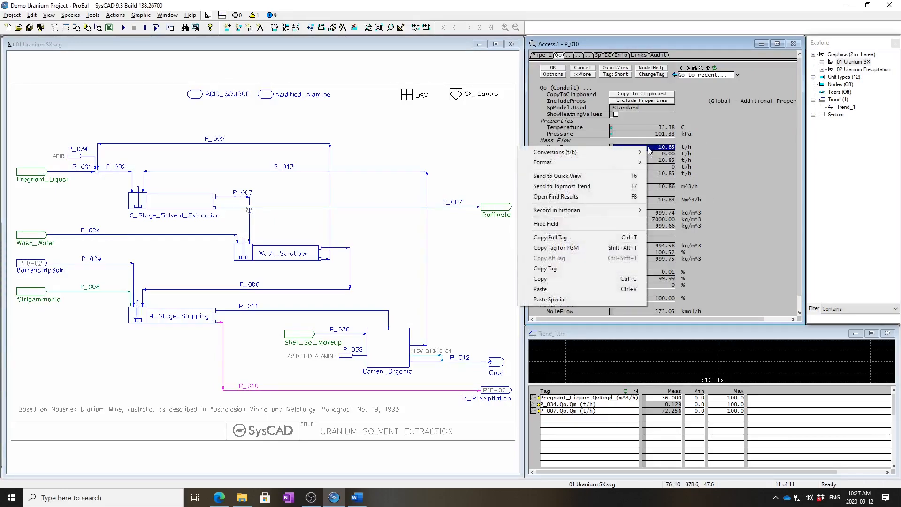
click(592, 186)
- Add the total mass flow of pipe P_029 from the 02 Uranium Precipitation flowsheet to the Trend_1 window
double_click(859, 70)
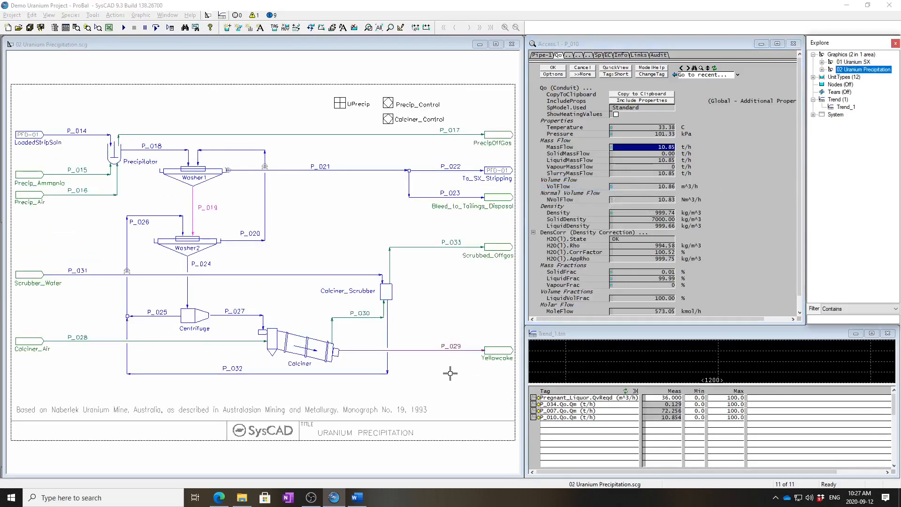
click(430, 350)
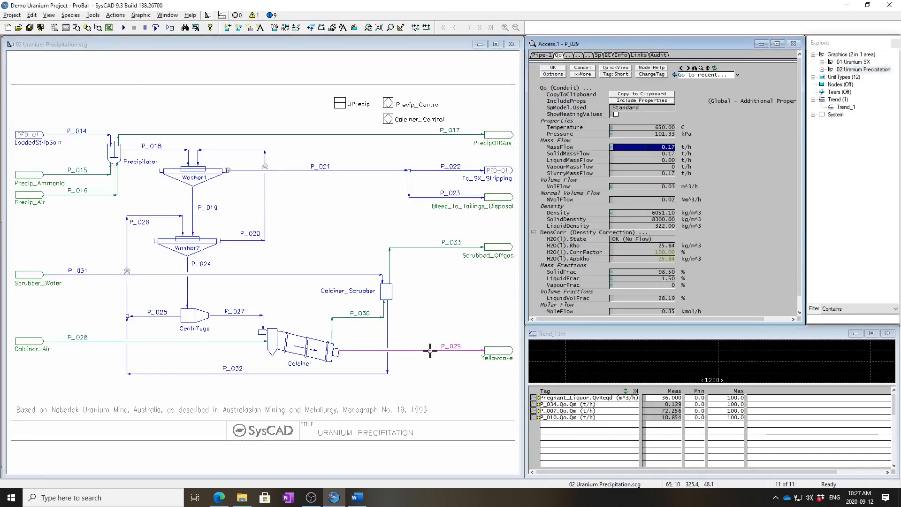
right_click(627, 148)
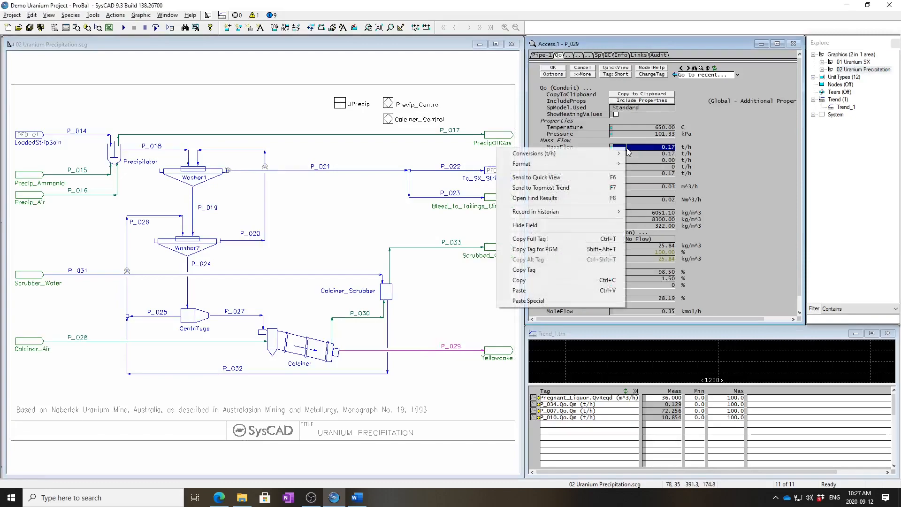
click(559, 187)
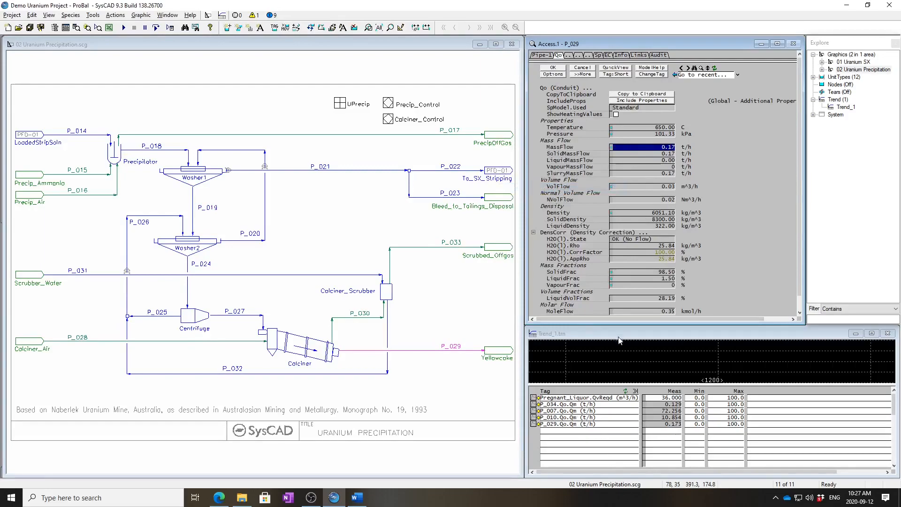
- Set the Pregnant_Liquor required volume flow to 72 m³/h in the Trend_1 tag list and solve the project
click(629, 331)
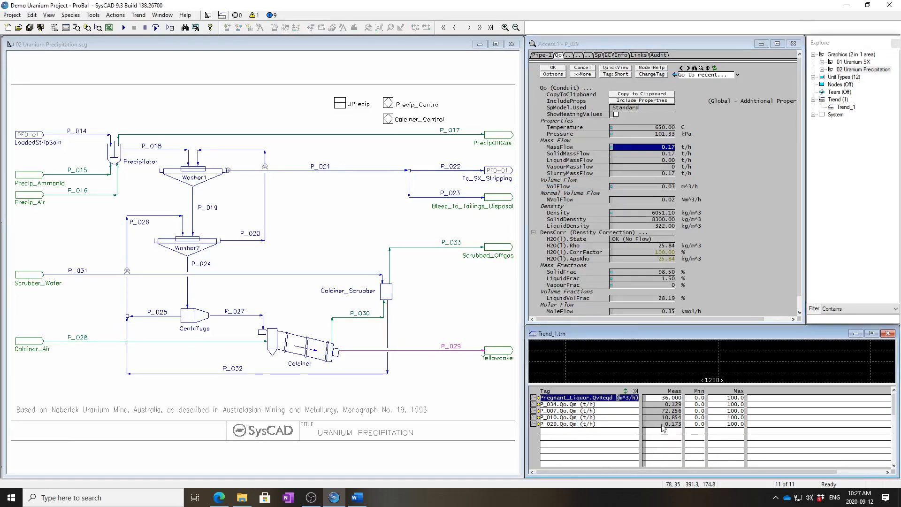
click(657, 398)
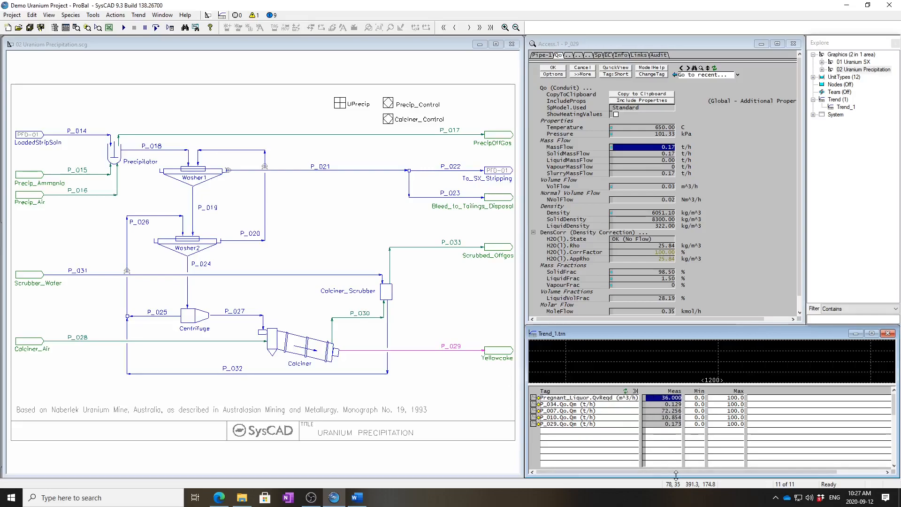
text(72)
key(Return)
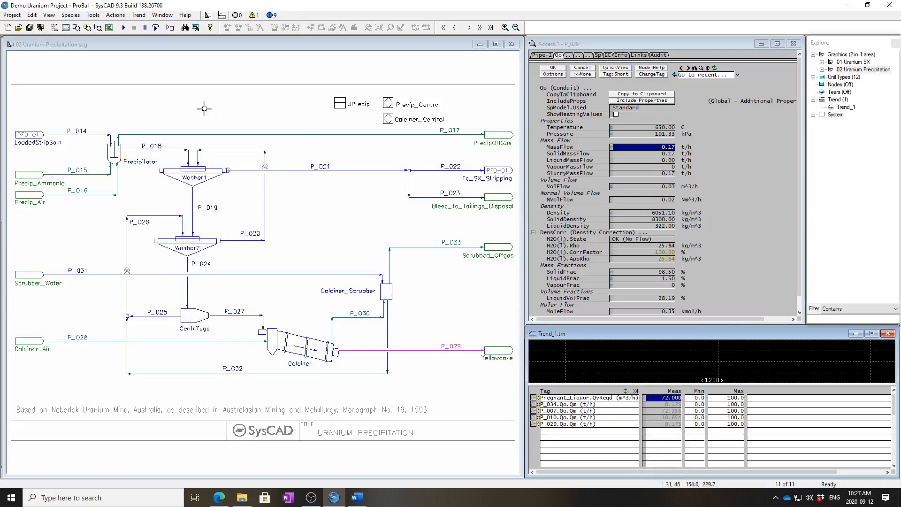
click(123, 29)
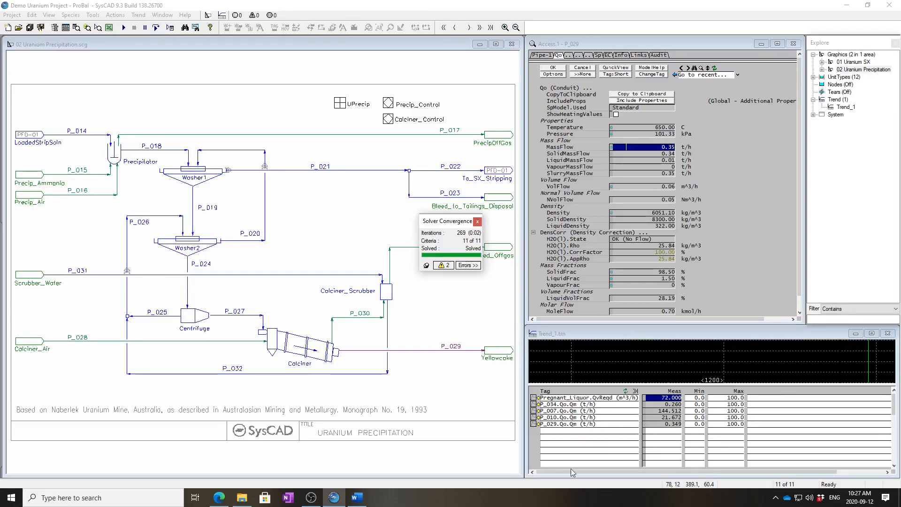
click(477, 221)
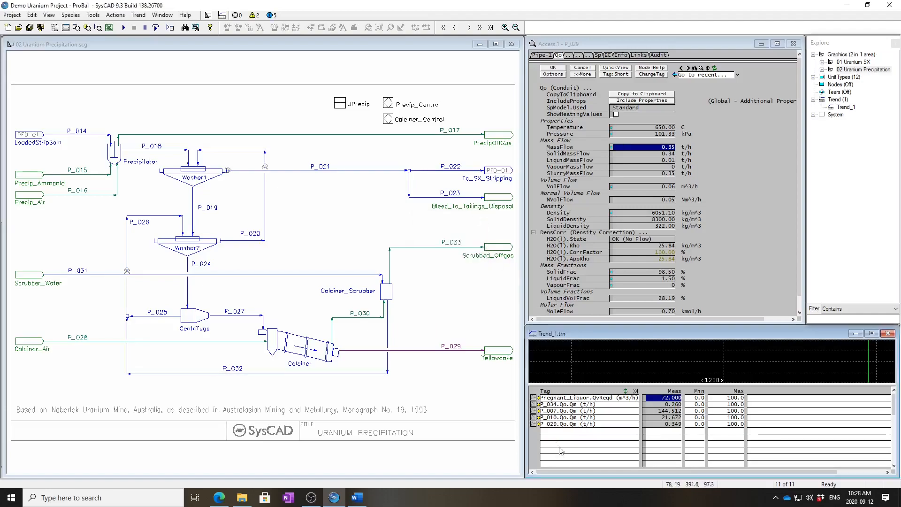
- Switch on the trend lines for all five tags in the Trend_1 window
click(533, 397)
click(534, 404)
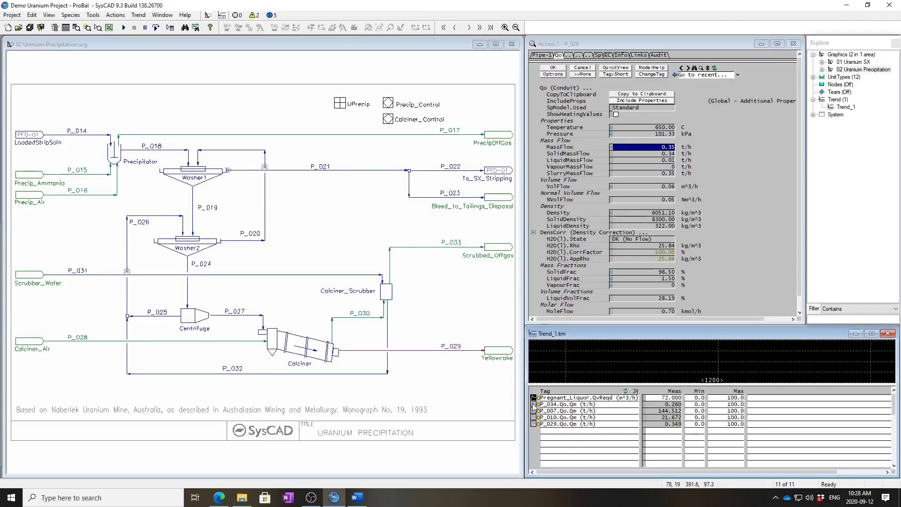
click(533, 417)
click(533, 423)
- Set the Pregnant_Liquor required volume flow to 36 m³/h in the trend and solve the project again
click(659, 402)
text(32)
key(Return)
text(36)
key(Return)
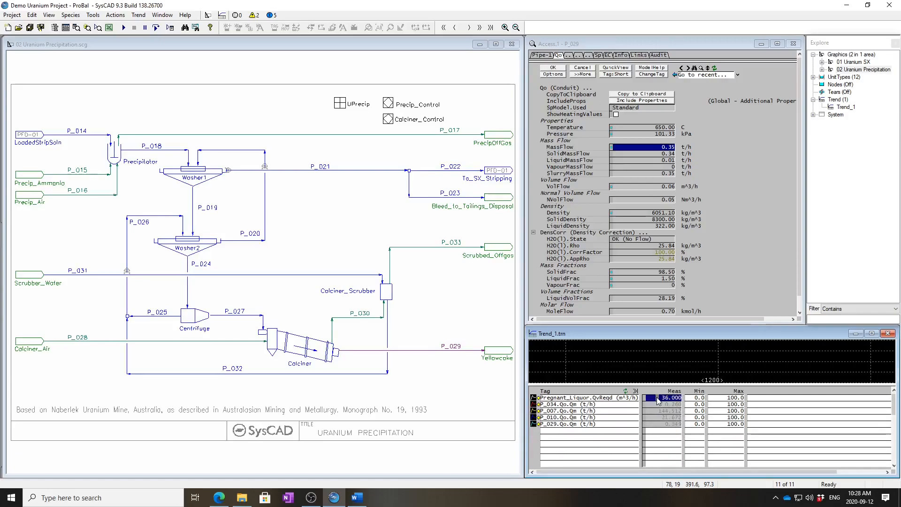
click(124, 28)
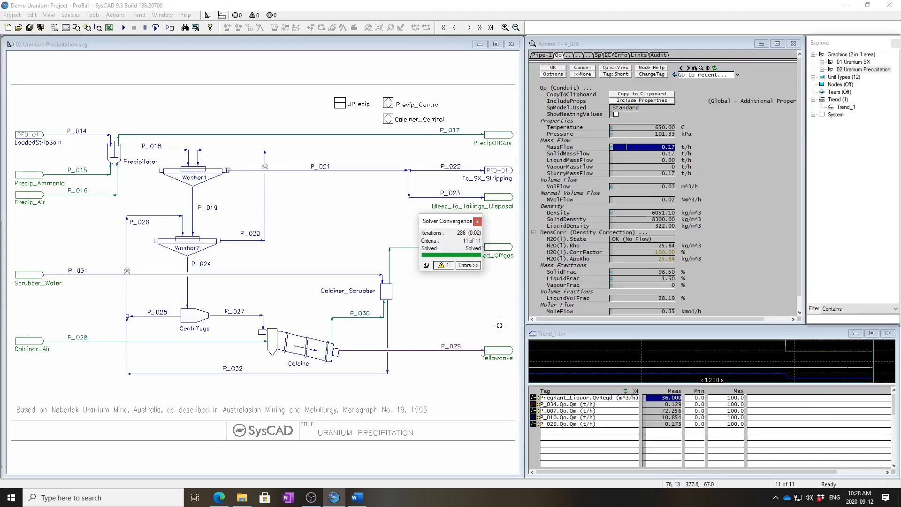
click(478, 223)
click(467, 314)
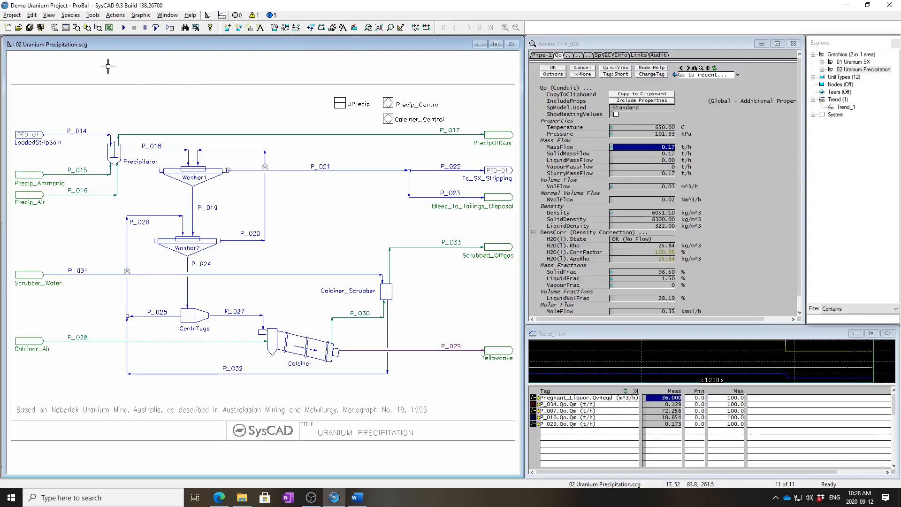
- Generate the 04DetailedReport.xlsx export report and switch to Excel to show it in a maximised window
click(108, 30)
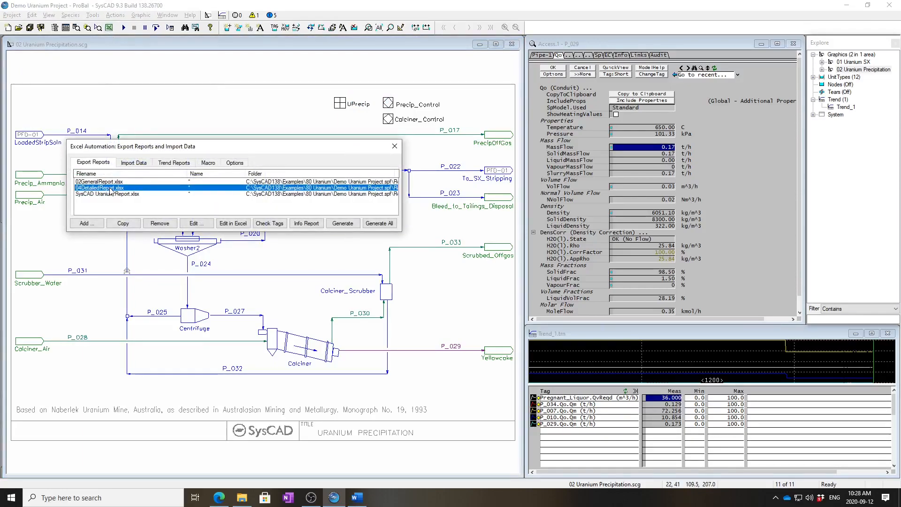
click(343, 224)
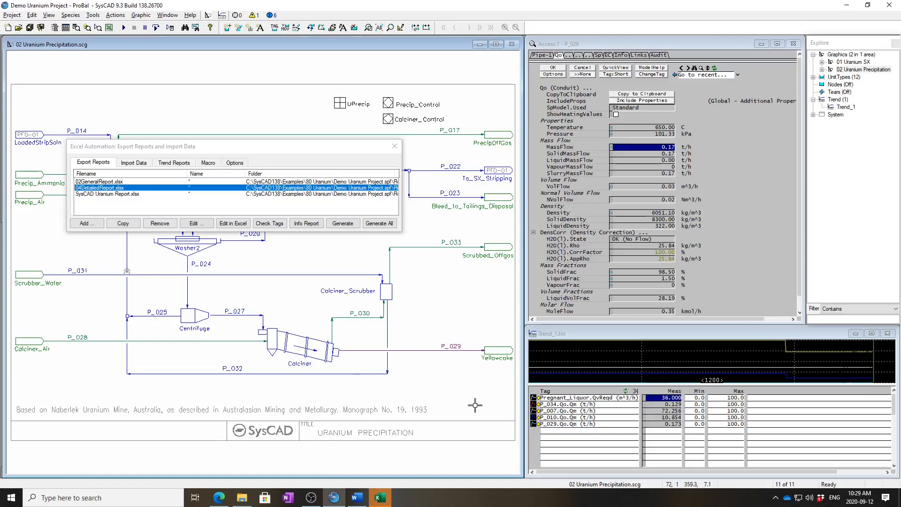
click(380, 498)
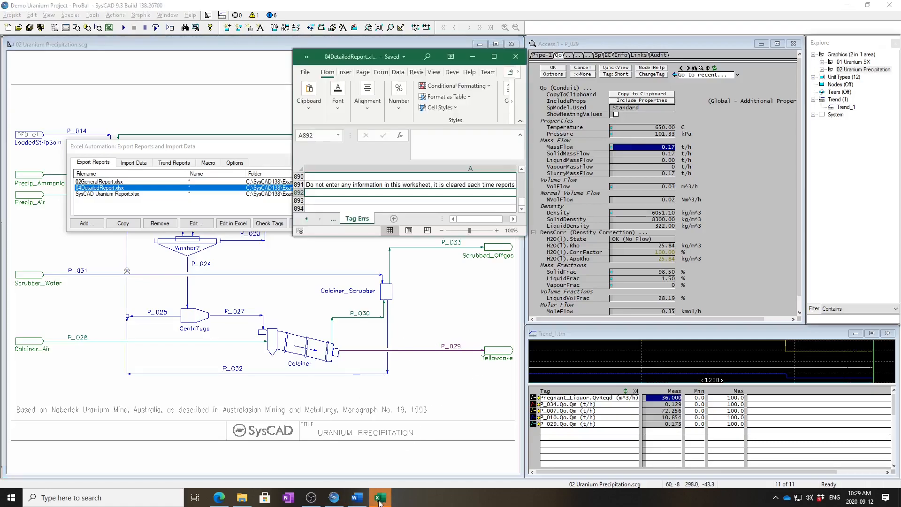
click(493, 60)
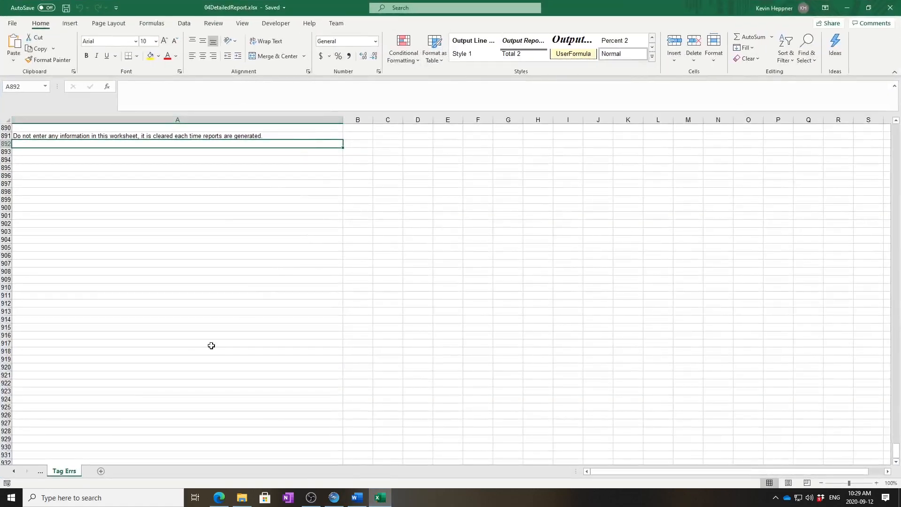
- Examine the report's ProjectInfo, Select Element, Streams Table V and Streams Table H worksheets, including the uranium elemental flow of P_001
ctrl+click(15, 471)
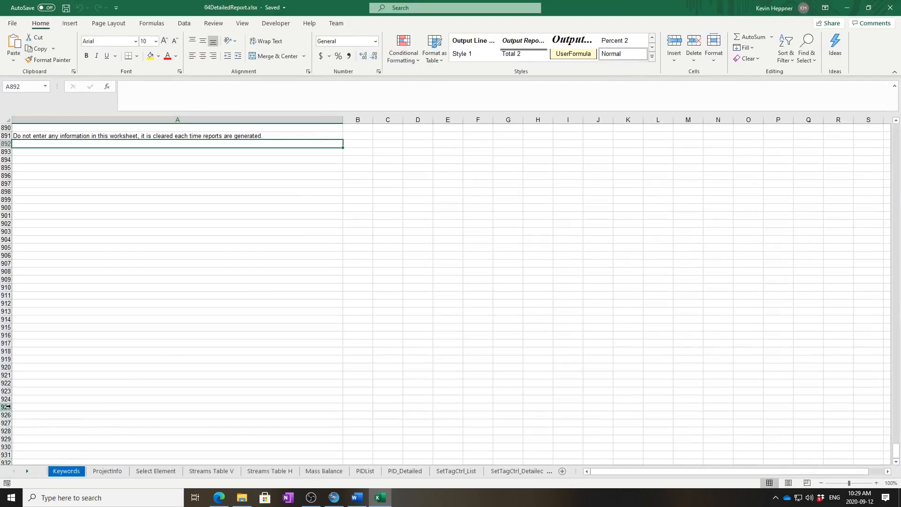
click(108, 471)
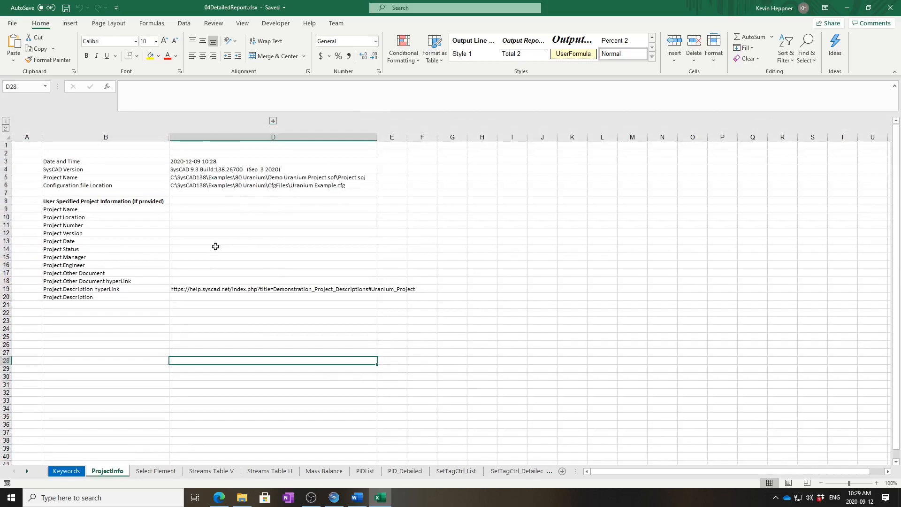
click(165, 471)
click(149, 328)
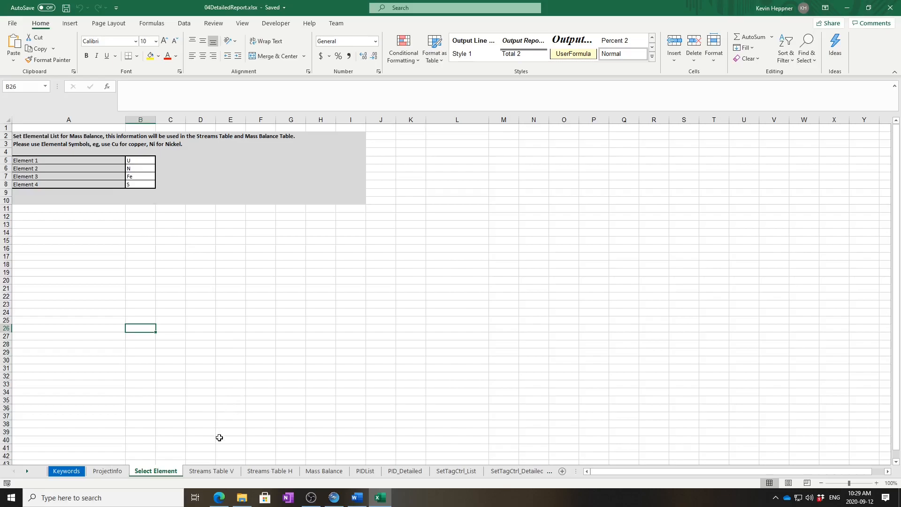
click(212, 471)
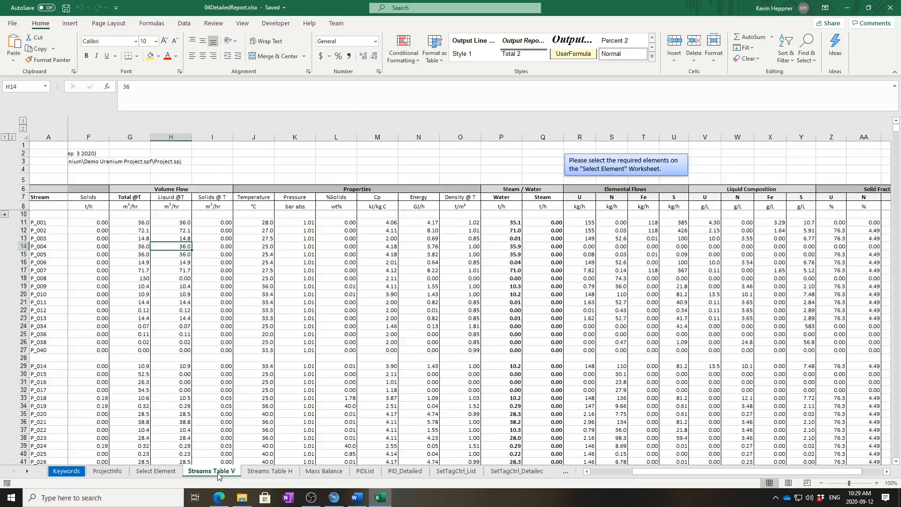
click(280, 472)
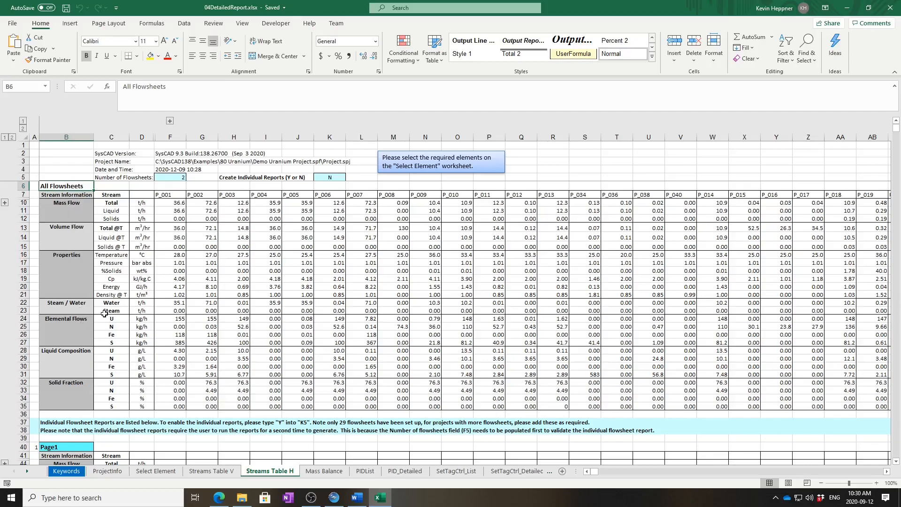
click(172, 321)
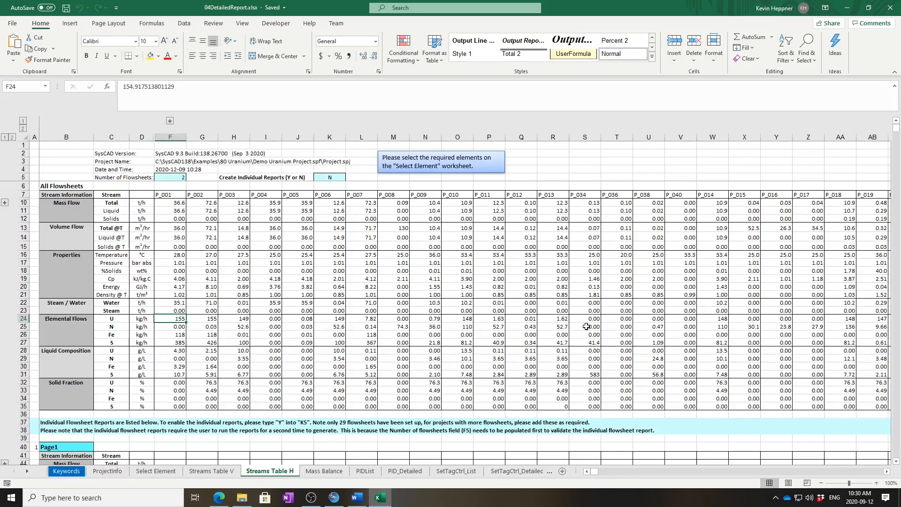
- Examine P_001's N, Fe and S elemental flows and the remaining streams in Streams Table H, then the 01 Uranium SX grouping in Streams Table V
key(Down)
key(Down)
key(Down)
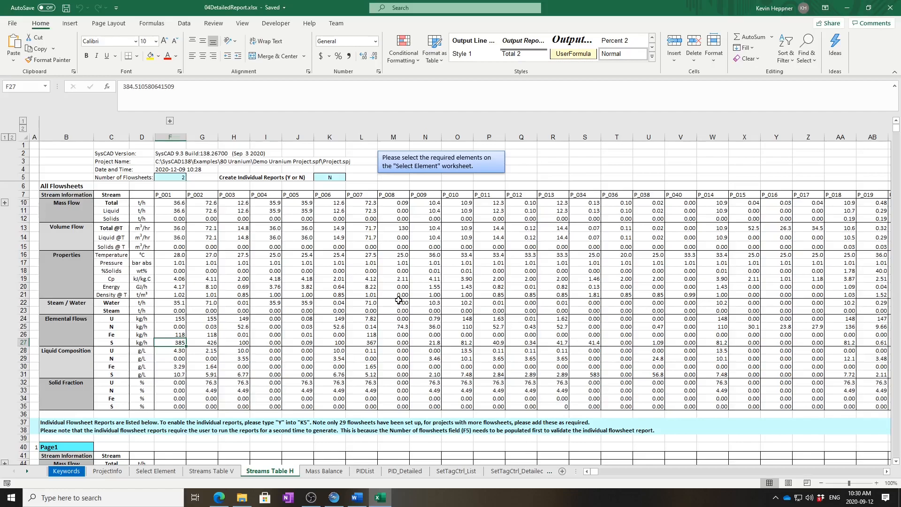
click(887, 472)
drag(887, 472, 886, 472)
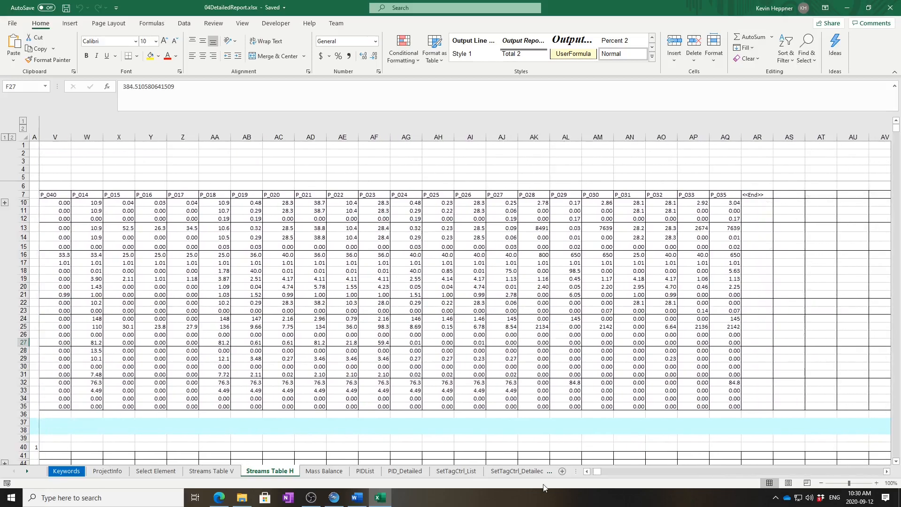
click(602, 471)
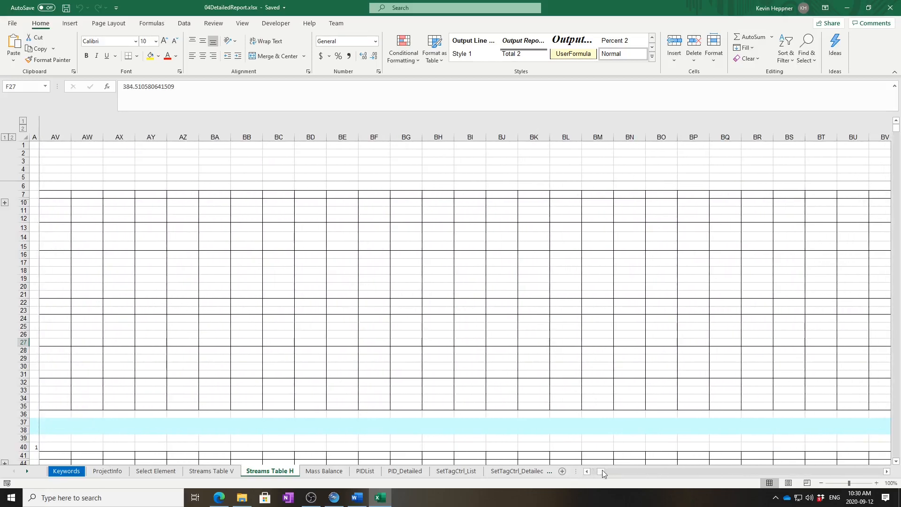
drag(603, 471, 593, 471)
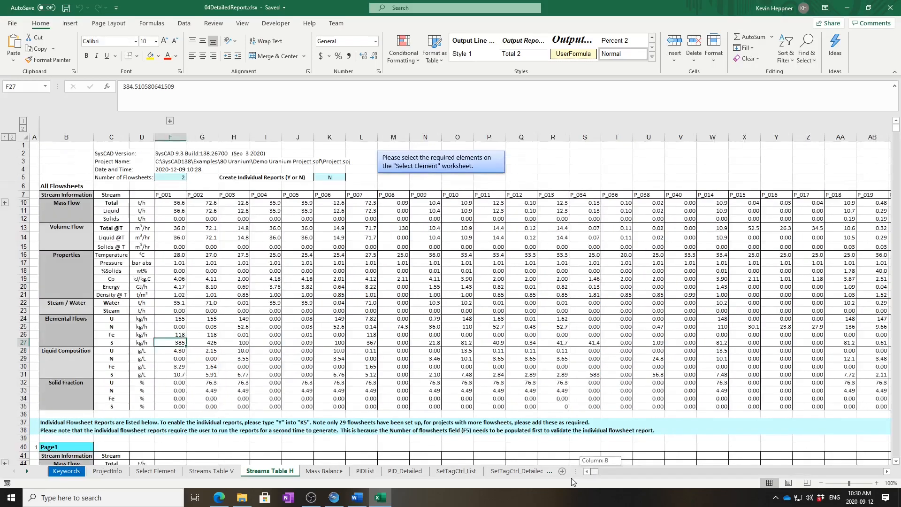
click(226, 473)
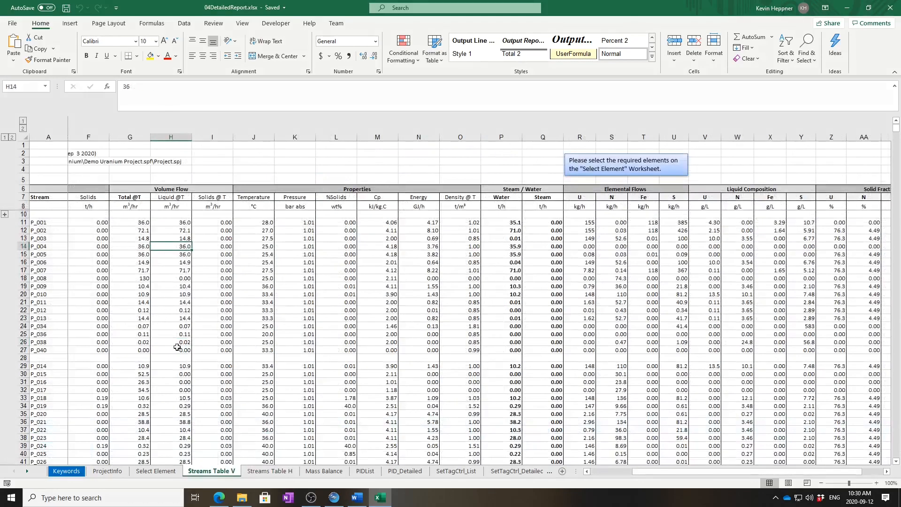
drag(642, 474, 600, 474)
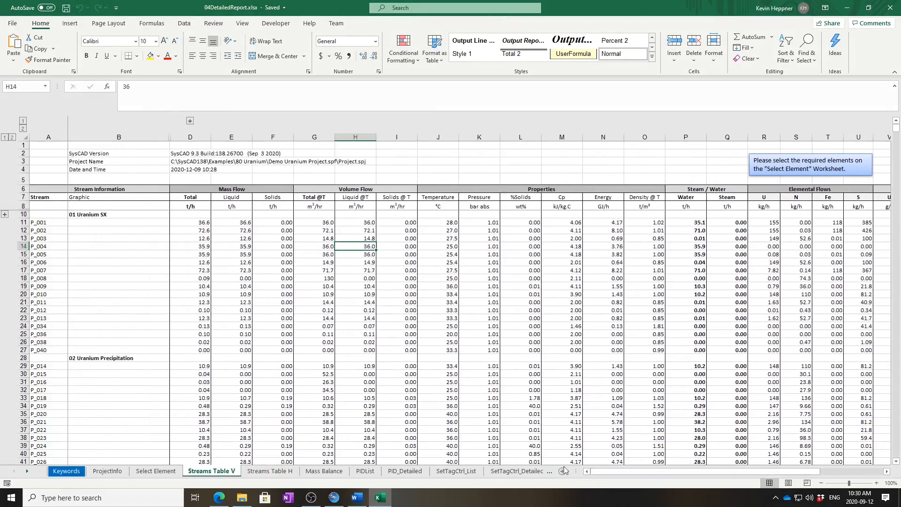
click(89, 216)
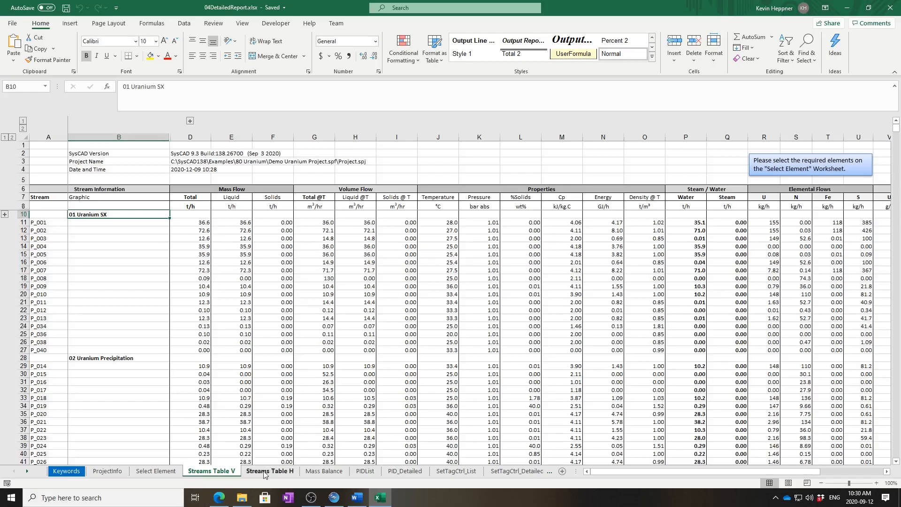
- Examine the overall and water balances on the Mass Balance worksheet and the PID and set tag controller worksheets
click(324, 470)
scroll(221, 290, up, 5)
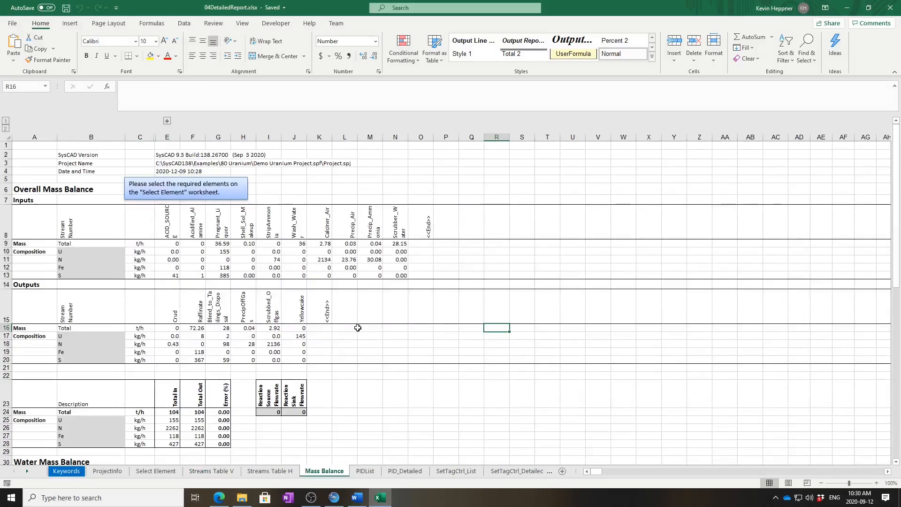
scroll(358, 327, down, 1)
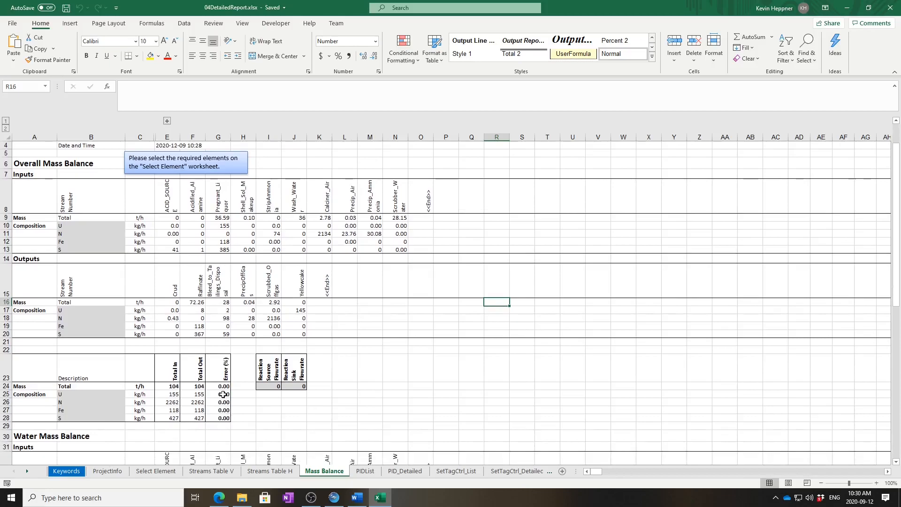
scroll(378, 389, down, 4)
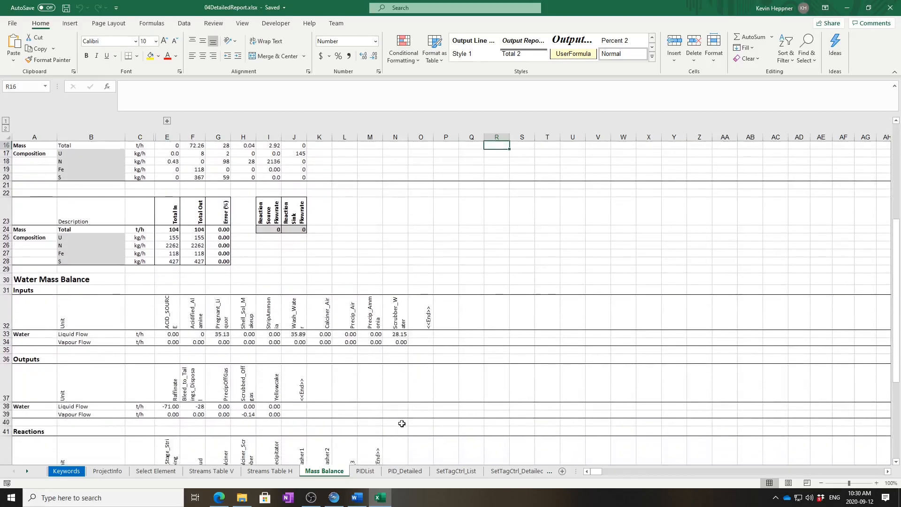
click(365, 471)
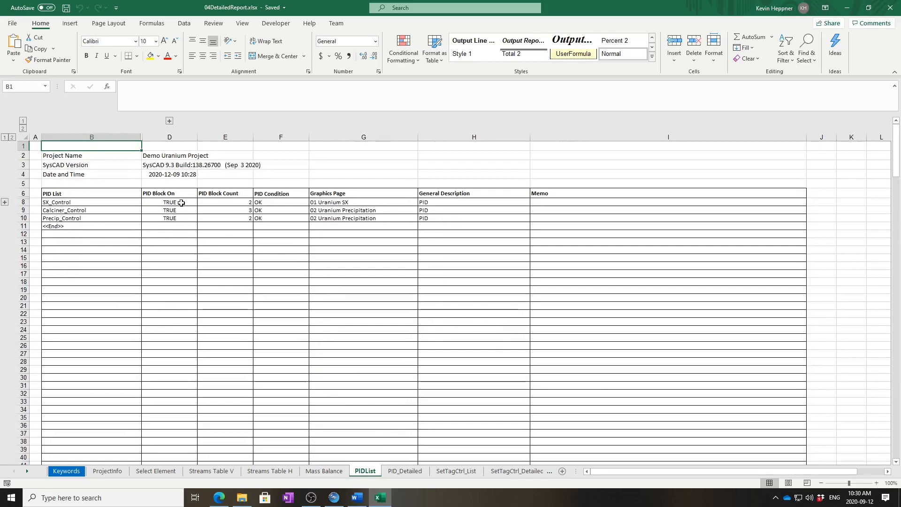
click(415, 476)
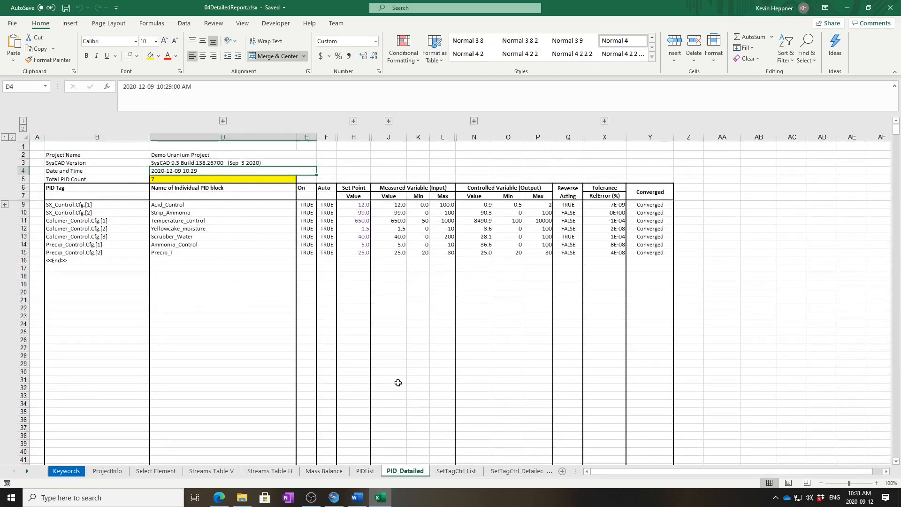
click(456, 474)
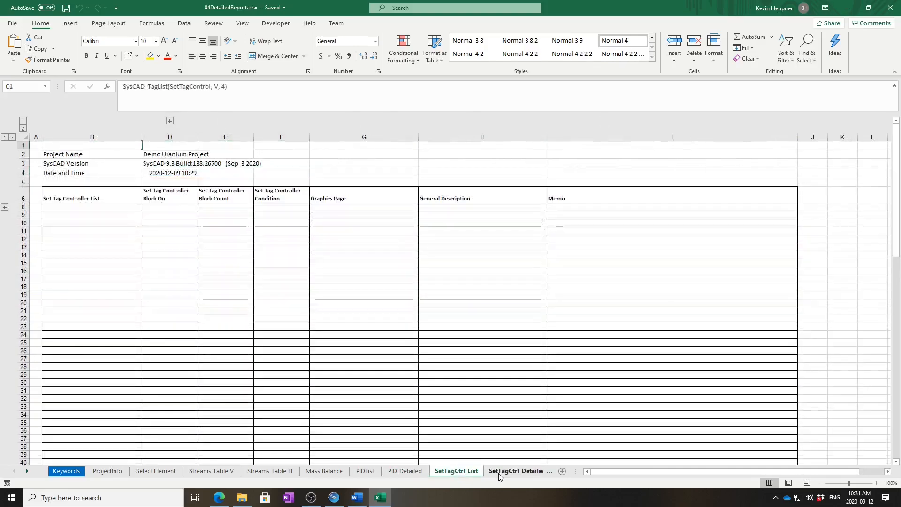
click(516, 473)
- Examine the reaction worksheets and the PGM & MP List, Equipment&PipeList and MakeupSrc&DiscSink worksheets
click(528, 472)
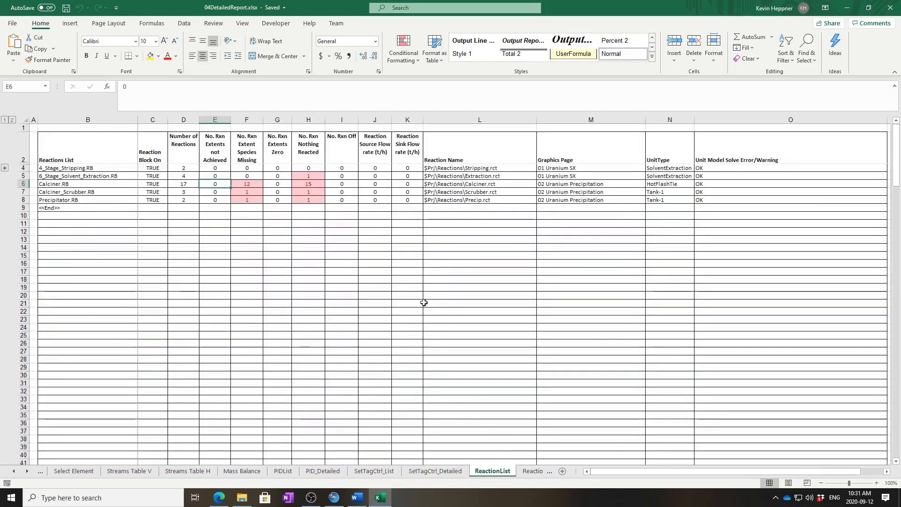
click(528, 472)
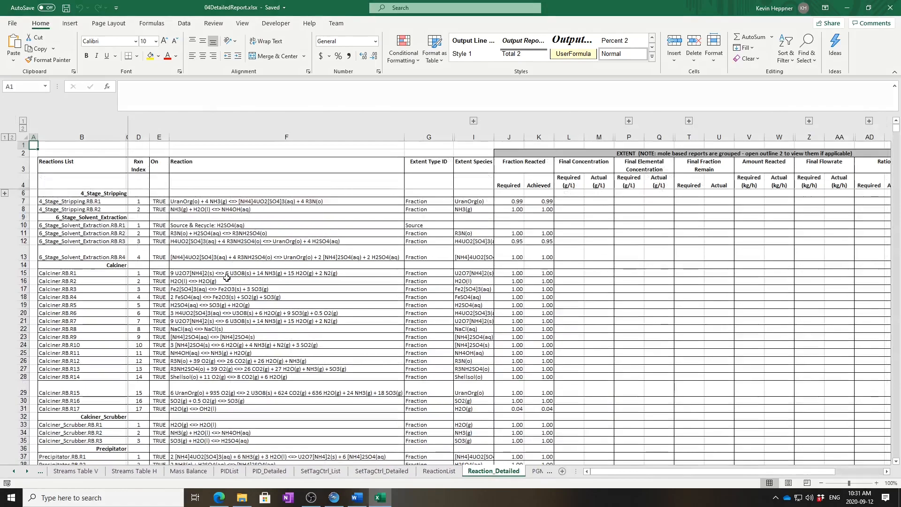
scroll(290, 314, down, 2)
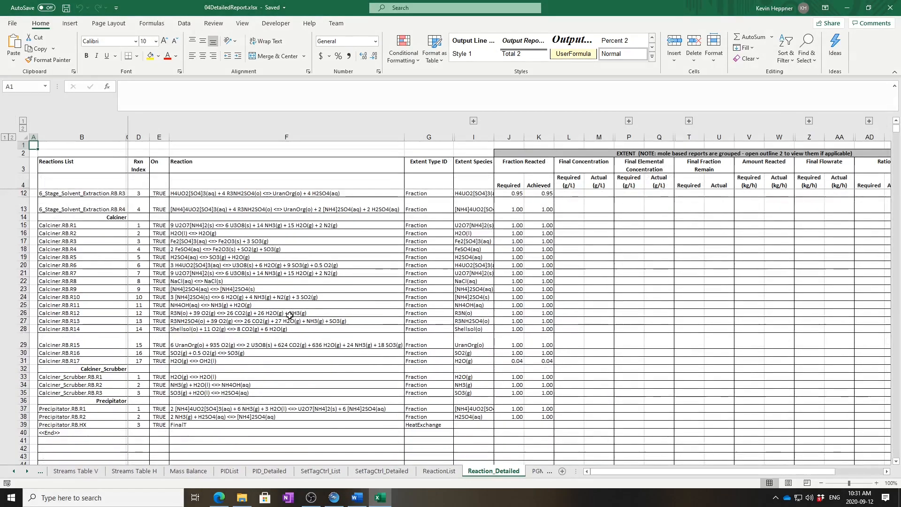
scroll(289, 324, up, 1)
scroll(354, 373, up, 1)
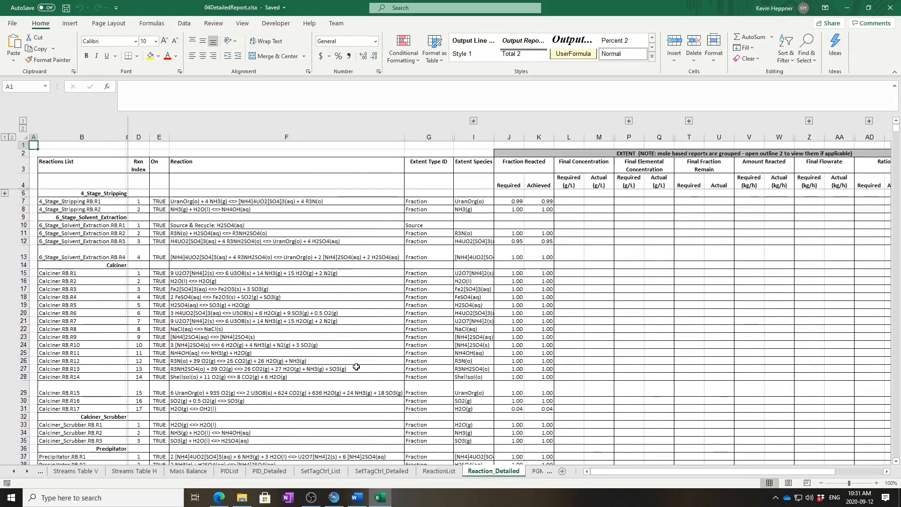
click(536, 473)
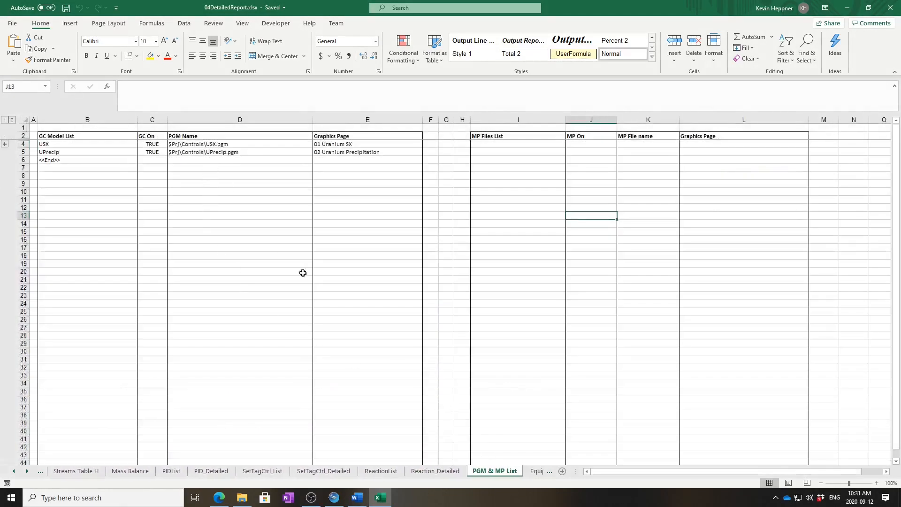
click(537, 471)
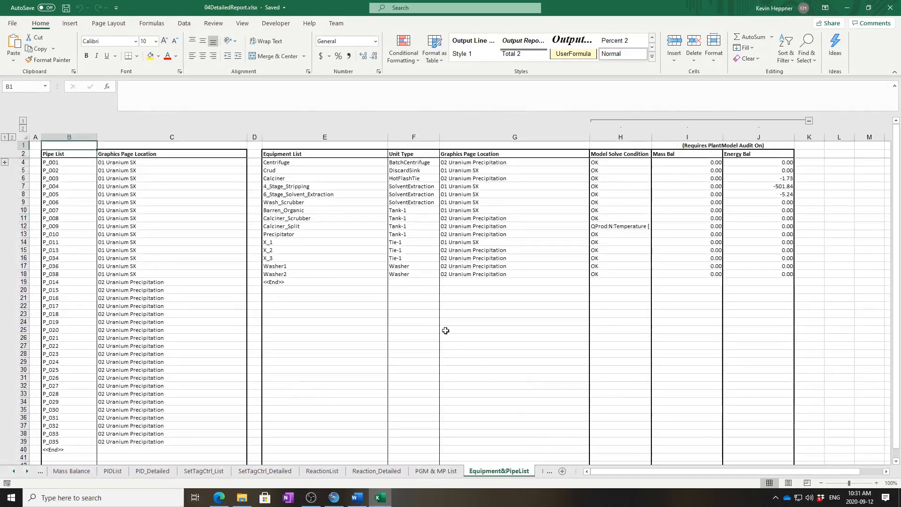
click(542, 471)
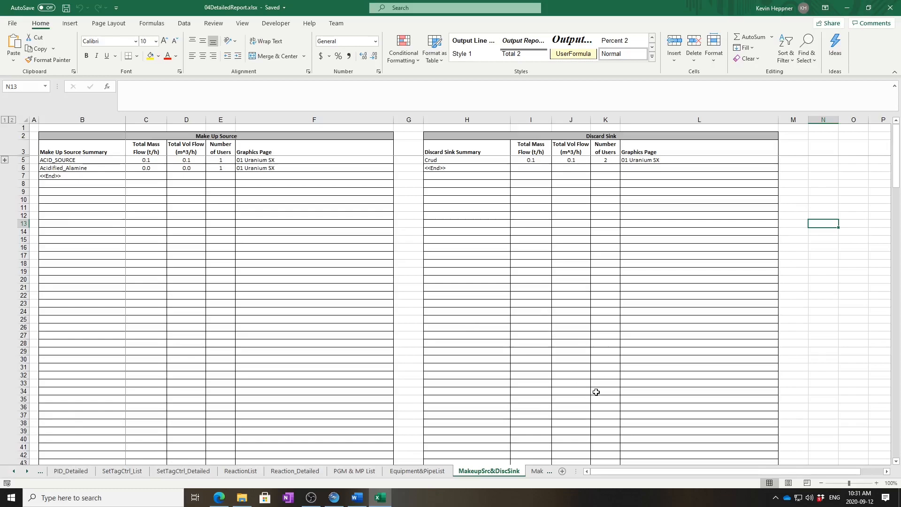
- Add a new worksheet after MakeupSrc&DiscSink and name it QuickViewTable
click(562, 471)
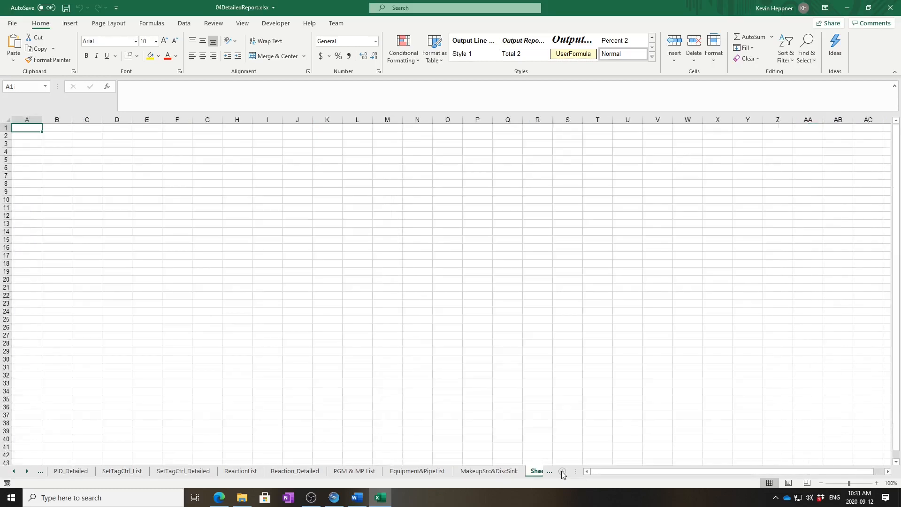
click(534, 475)
click(533, 475)
double_click(495, 475)
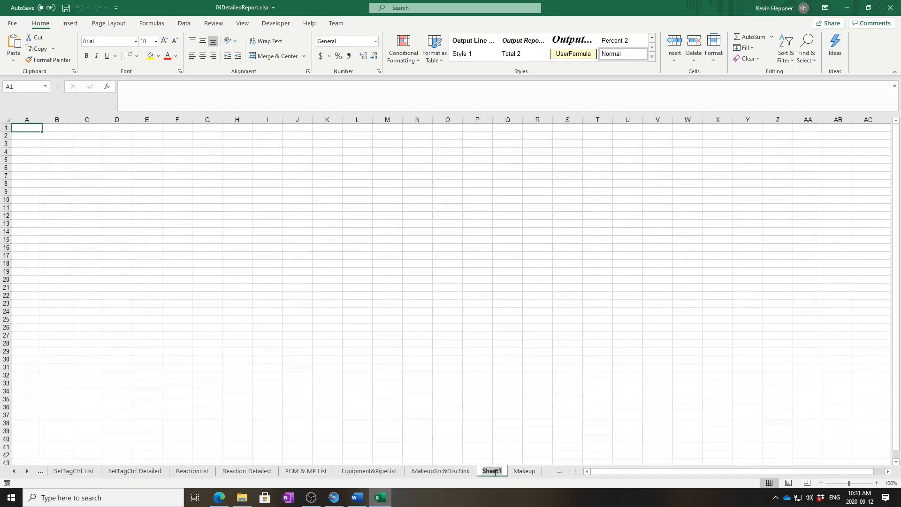
text(QuickVierw)
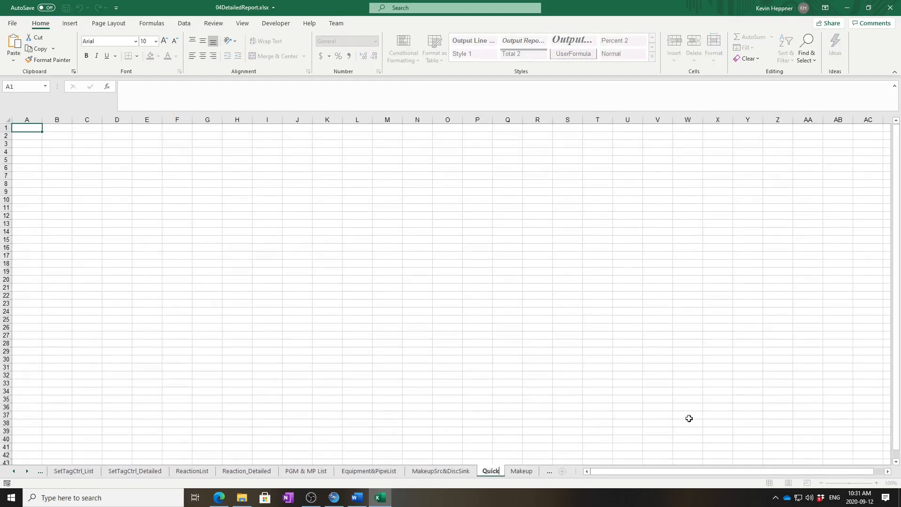
key(BackSpace)
key(BackSpace)
text(wTabele)
key(Return)
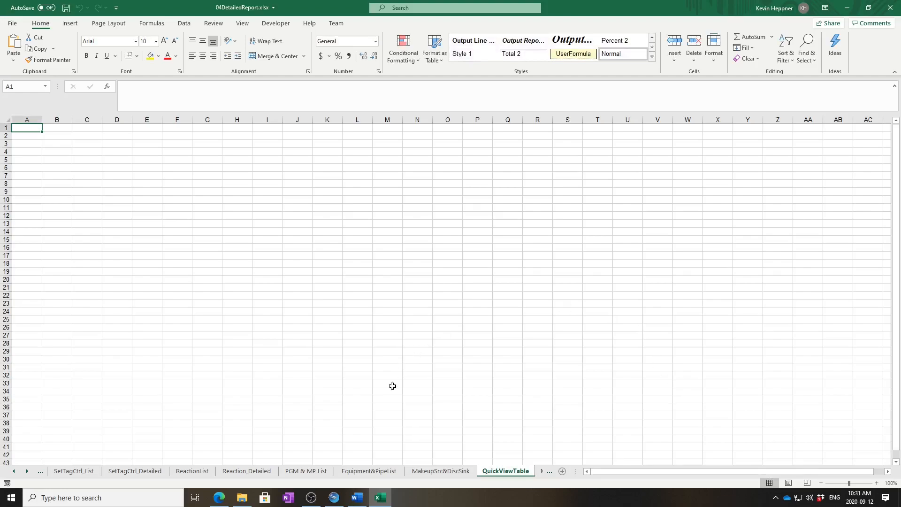
- Switch to SysCAD, close the Excel Automation dialog and open the quick view of pipe P_021 on the Uranium Precipitation flowsheet
click(334, 498)
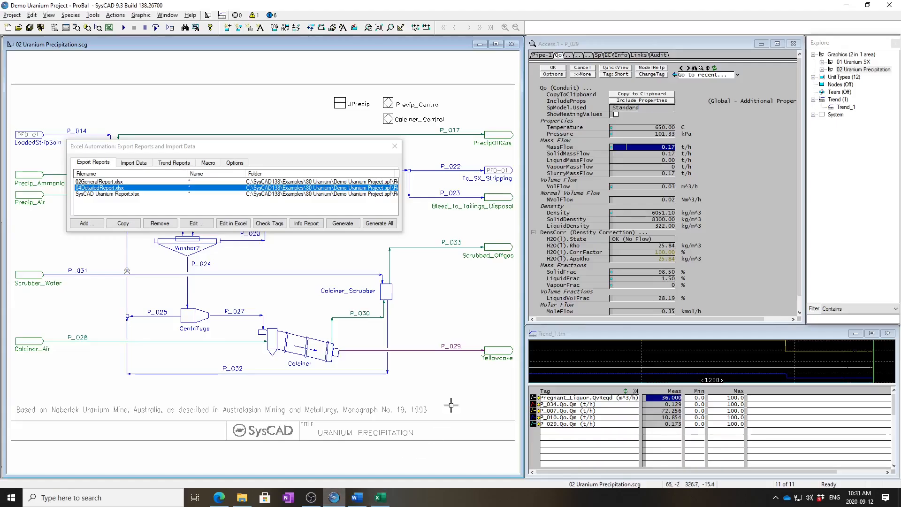
click(394, 146)
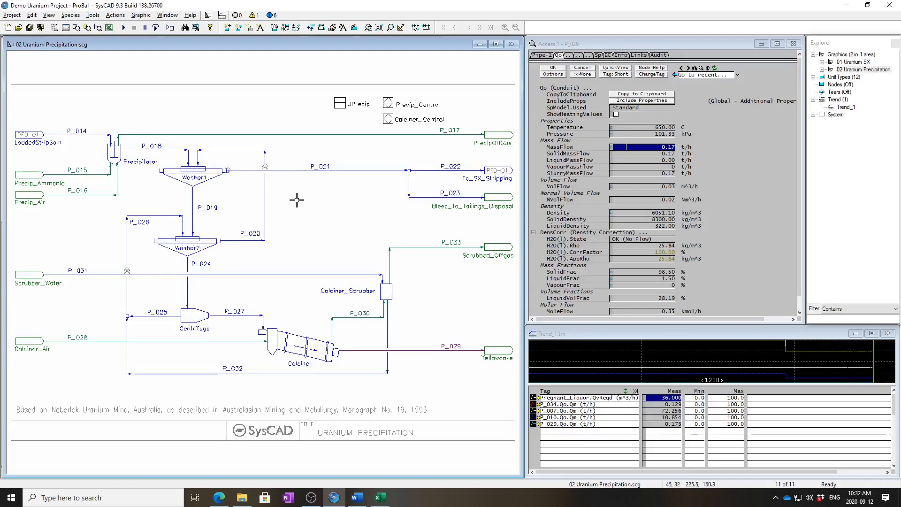
click(292, 170)
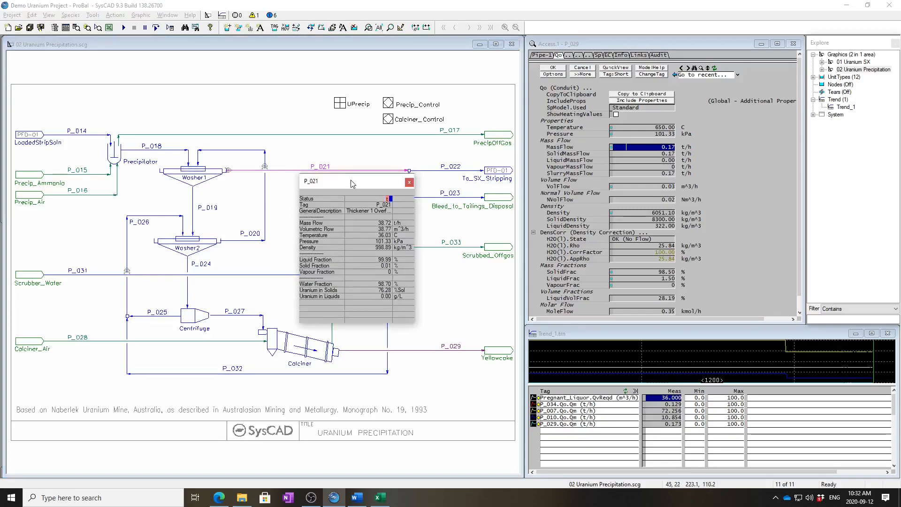
drag(352, 183, 339, 156)
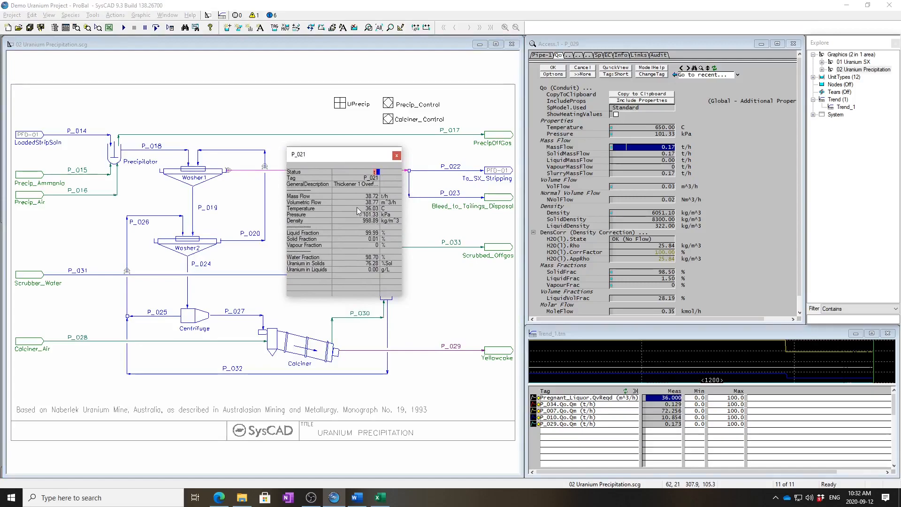
- Copy the P_021 quick view's TagSelect to the clipboard as Tags Horizontal and paste it at cell A1 of the QuickViewTable worksheet in Excel
right_click(345, 187)
mouse_move(349, 203)
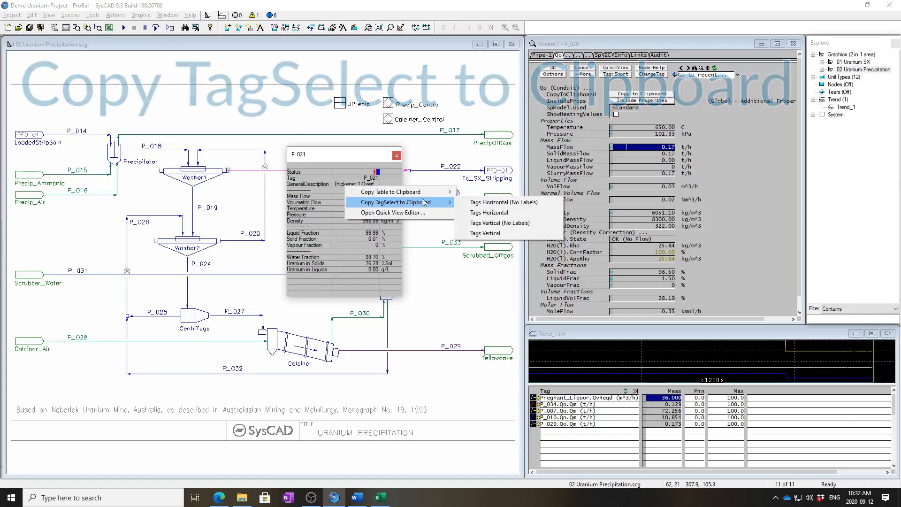
click(487, 216)
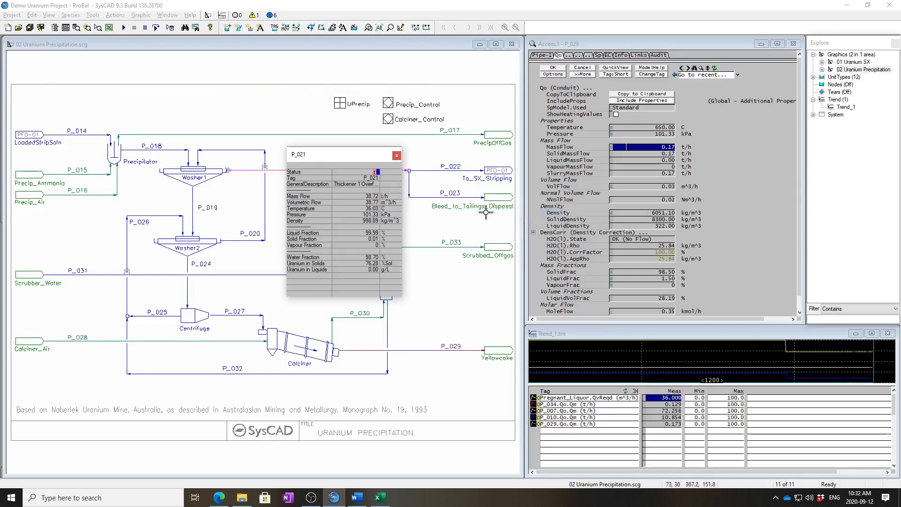
click(381, 498)
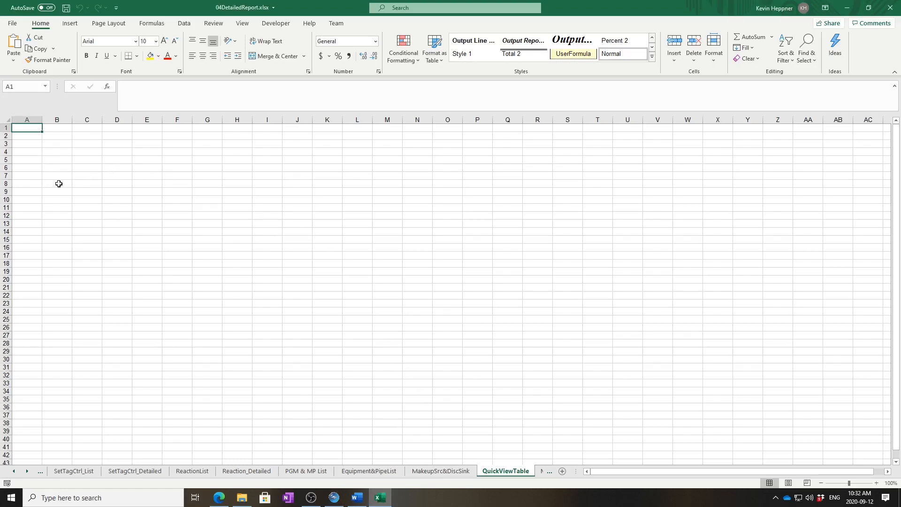
key(ctrl+v)
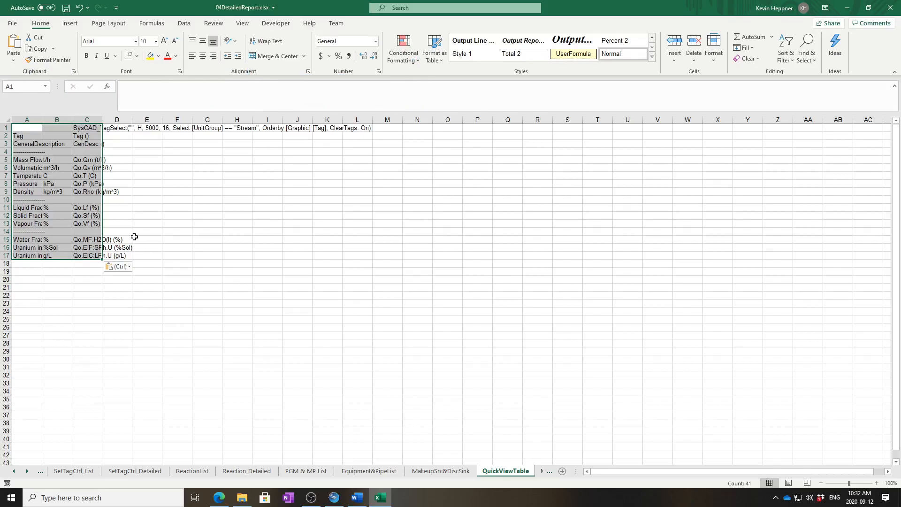
- Save the 04DetailedReport.xlsx workbook and close it to return to SysCAD
click(85, 313)
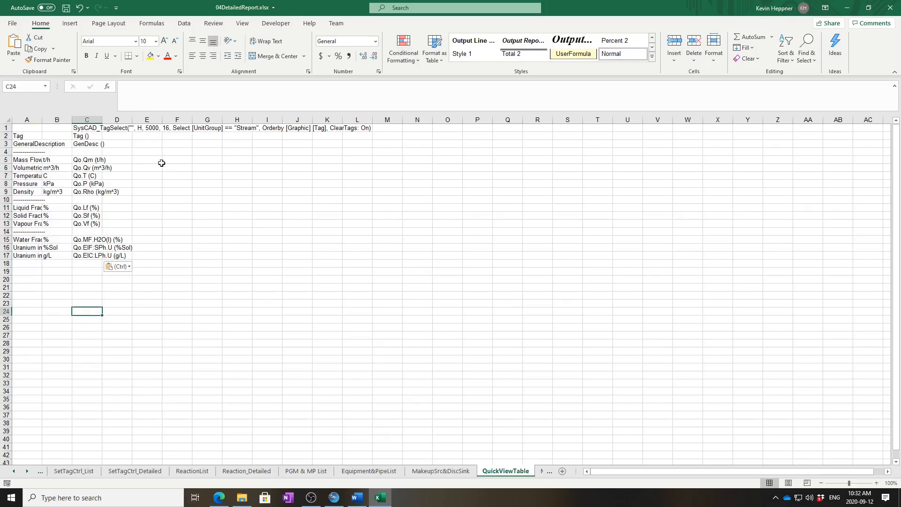
click(66, 9)
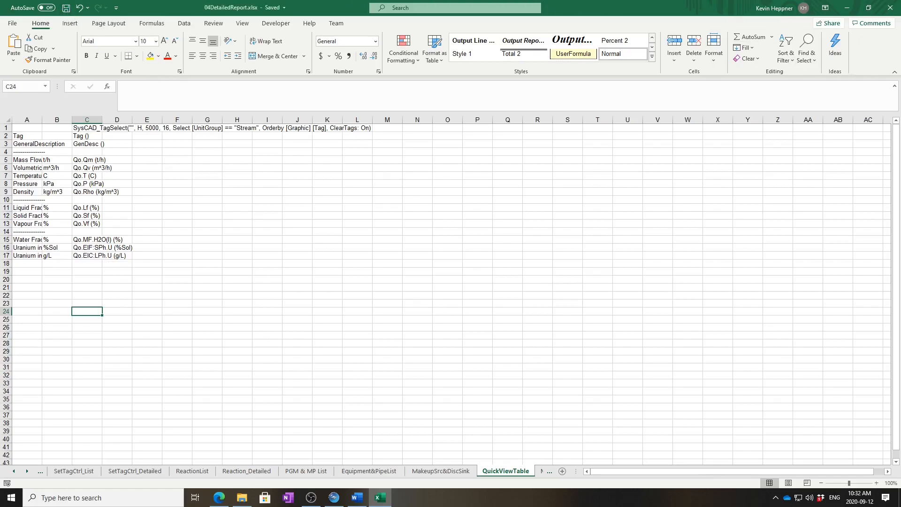
click(893, 5)
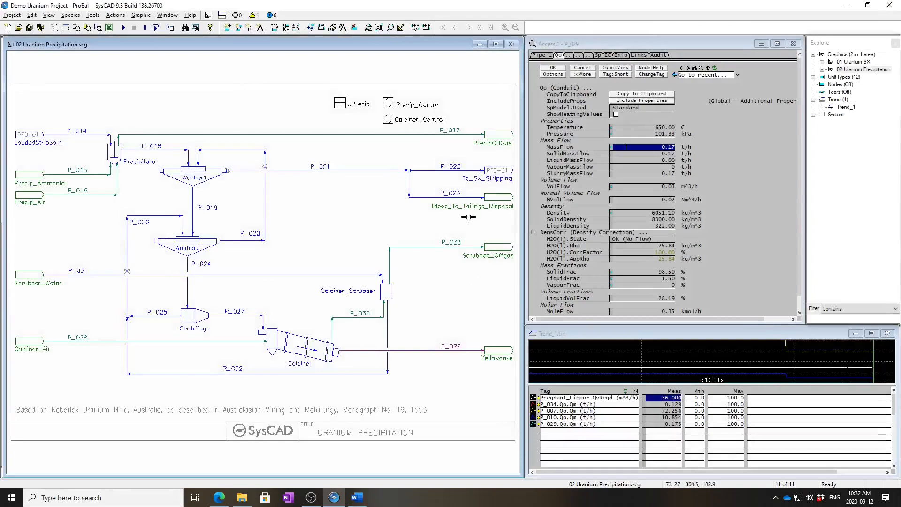
- Generate the 04DetailedReport.xlsx report through SysCAD's Excel Automation, then switch to Excel and maximize the generated workbook
click(110, 28)
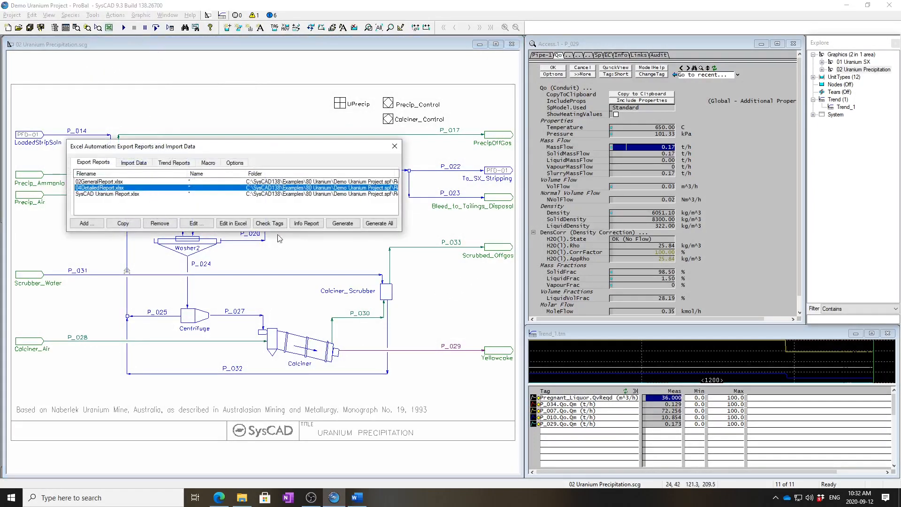
click(347, 225)
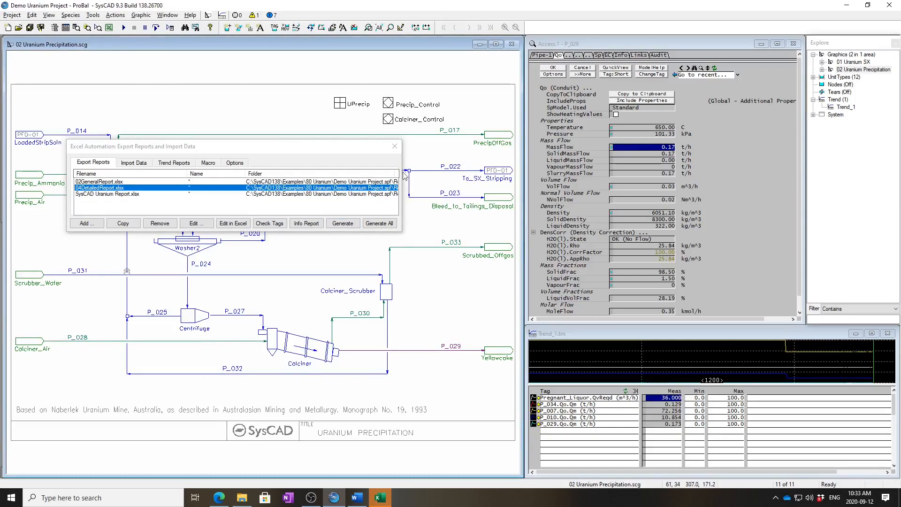
click(379, 497)
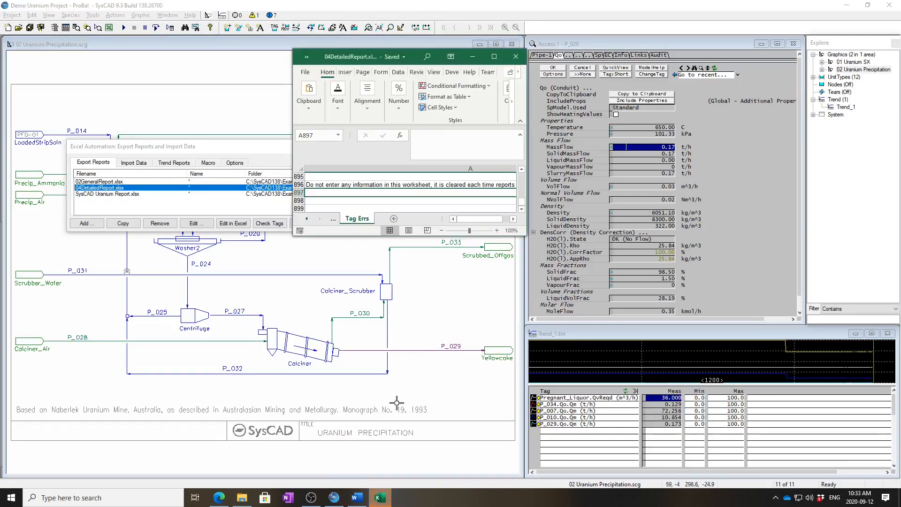
click(494, 56)
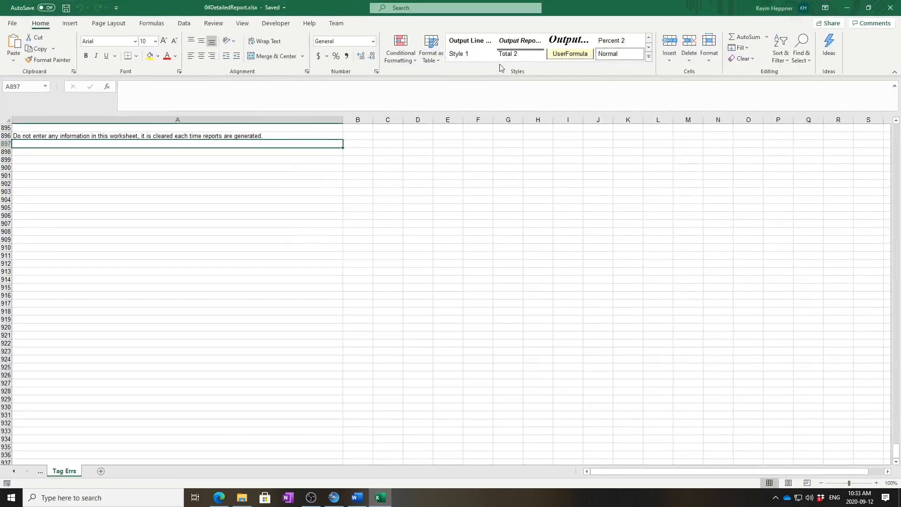
- Review the QuickViewTable worksheet in the generated report, then close the workbook and SysCAD's Excel Automation dialog
click(14, 473)
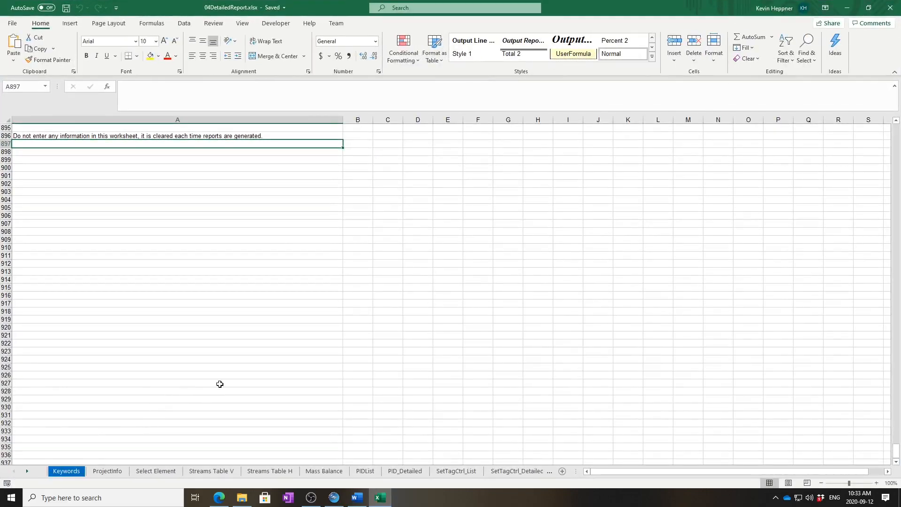
click(28, 471)
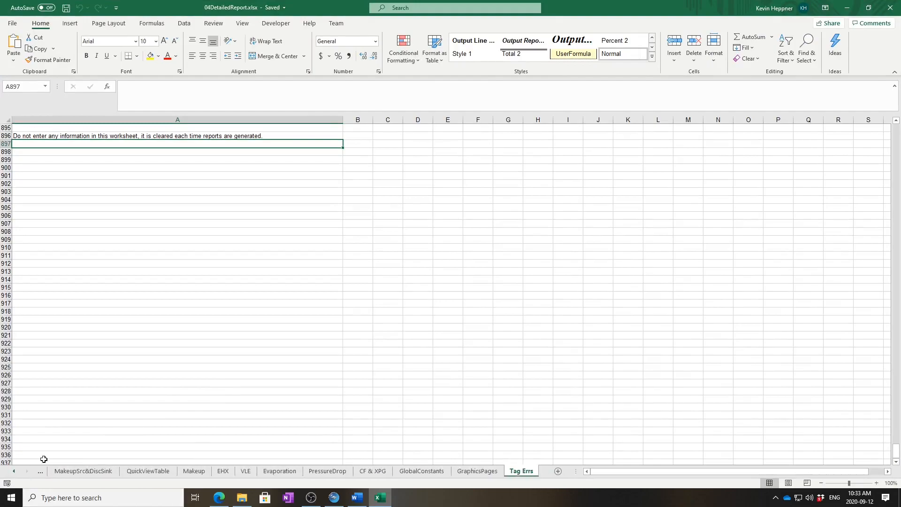
click(146, 471)
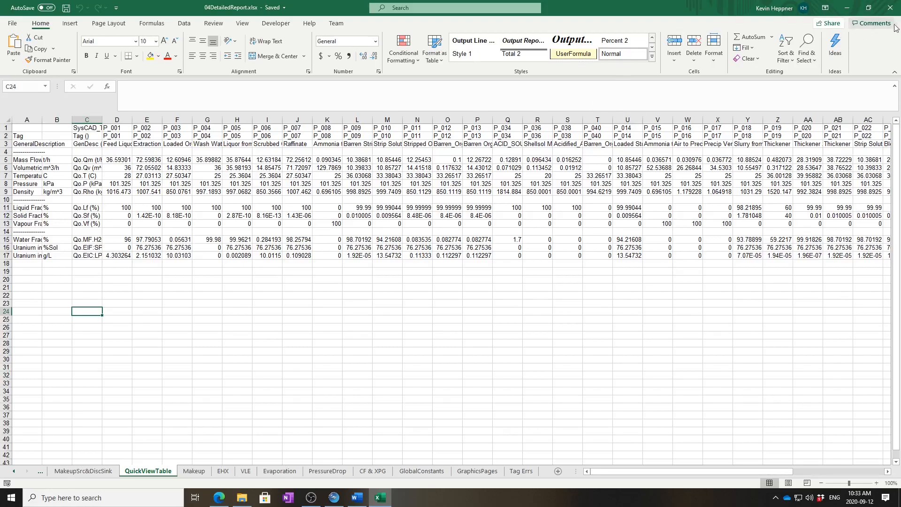
click(894, 7)
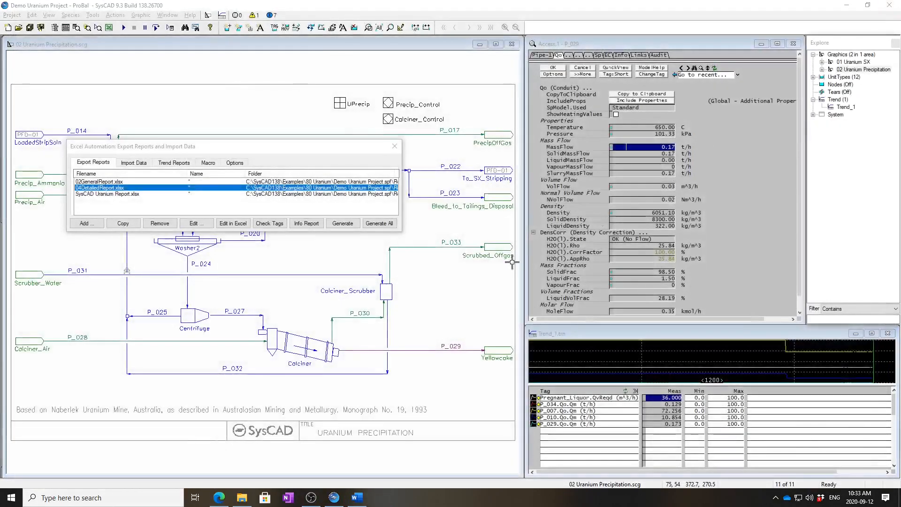
click(394, 146)
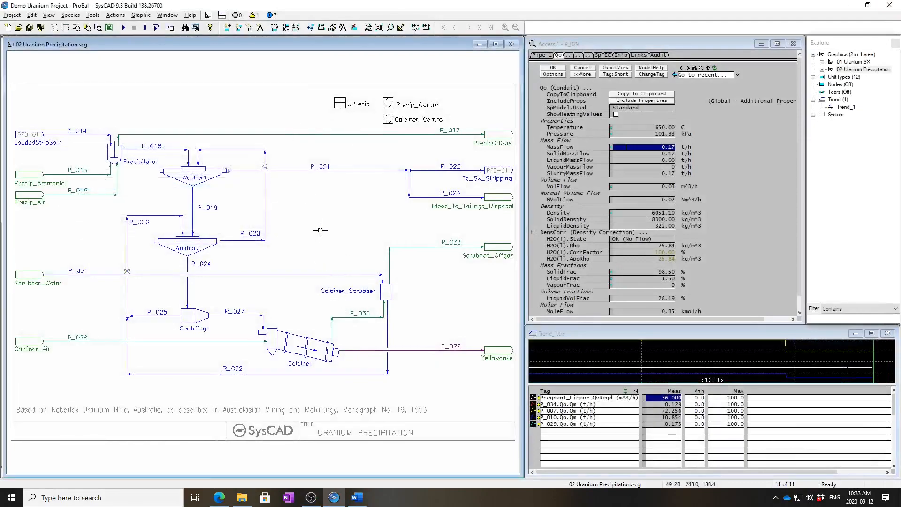